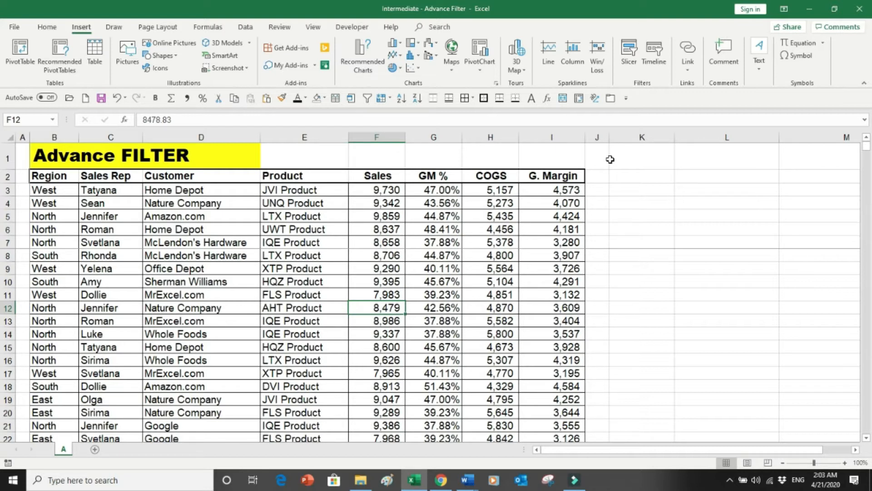
# Examine the sales data column by column, from Region through G. Margin.
pyautogui.click(320, 234)
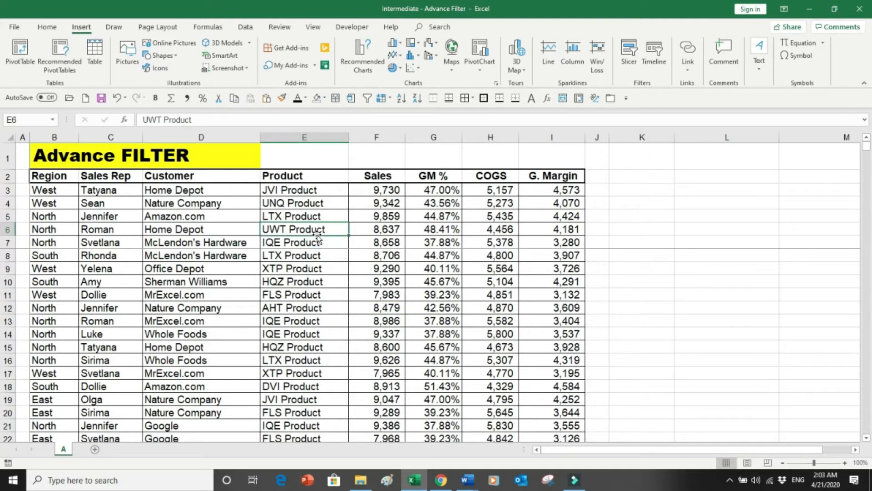
pyautogui.moveTo(45, 191); pyautogui.dragTo(49, 319)
pyautogui.moveTo(112, 203); pyautogui.dragTo(110, 320)
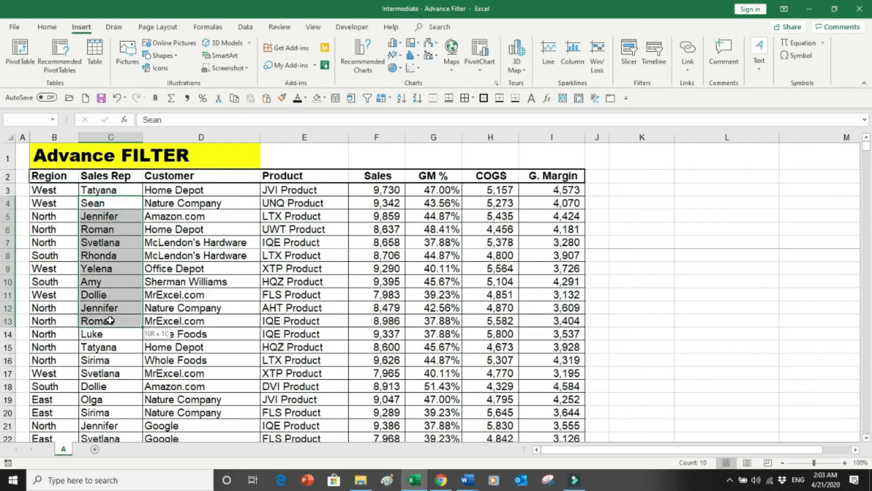
pyautogui.moveTo(189, 203); pyautogui.dragTo(191, 372)
pyautogui.moveTo(313, 203); pyautogui.dragTo(354, 364)
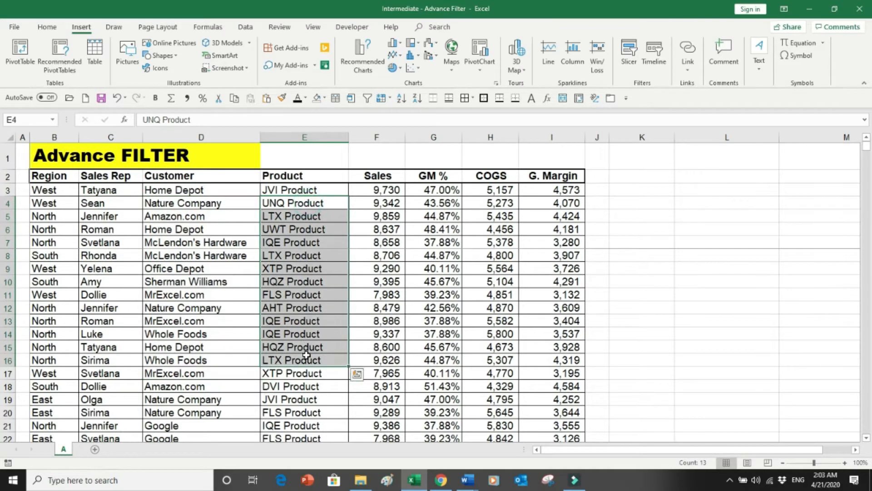
pyautogui.moveTo(388, 202); pyautogui.dragTo(384, 281)
pyautogui.moveTo(439, 216); pyautogui.dragTo(436, 322)
pyautogui.moveTo(496, 215); pyautogui.dragTo(496, 321)
pyautogui.click(553, 216)
pyautogui.moveTo(553, 220); pyautogui.dragTo(562, 321)
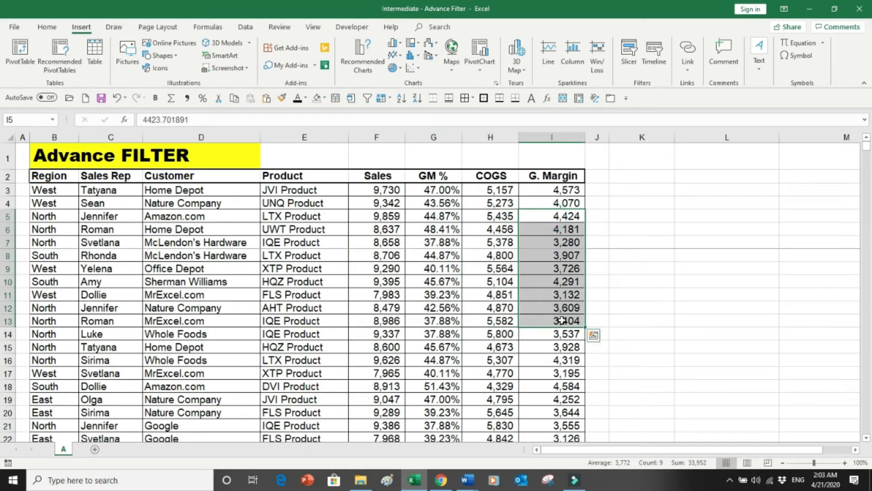
# Check how far the Region column extends by going to the last record and back to the first rows.
pyautogui.click(68, 257)
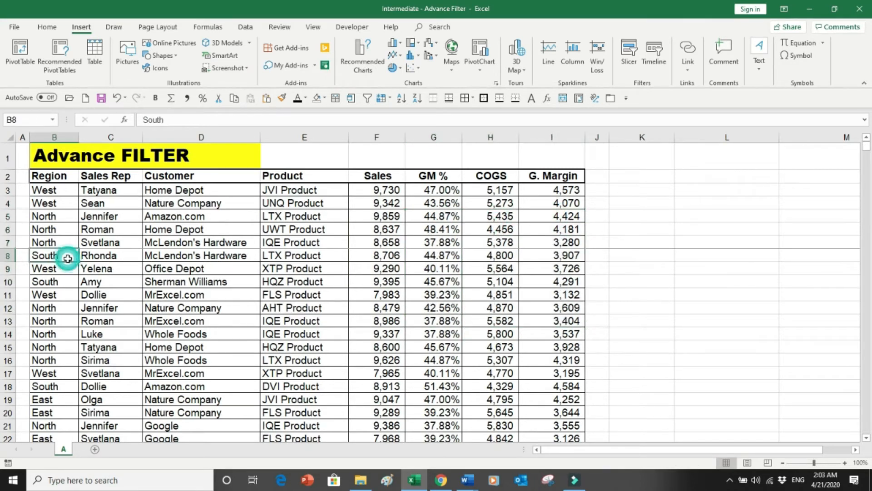
pyautogui.hotkey('ctrl', 'Down')
pyautogui.press('Down')
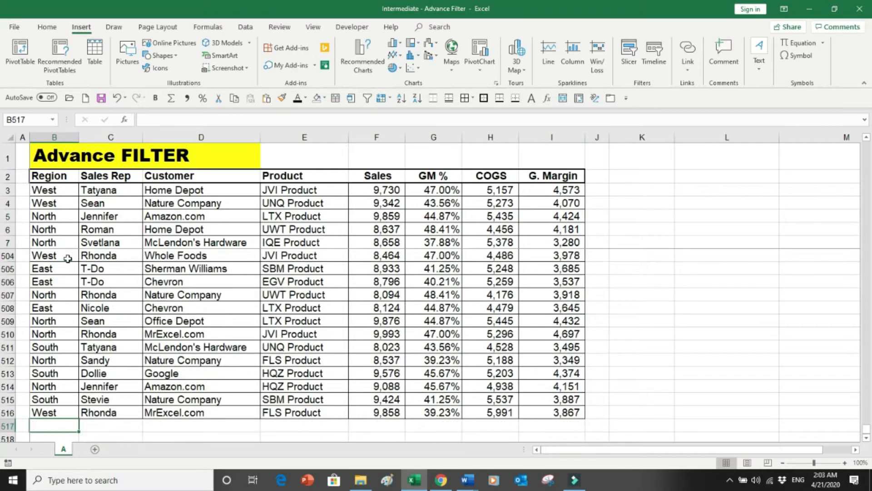
pyautogui.press('Up')
pyautogui.hotkey('ctrl', 'Up')
pyautogui.press('Down')
pyautogui.press('Down')
pyautogui.press('Down')
pyautogui.press('Down')
pyautogui.press('Down')
pyautogui.press('Down')
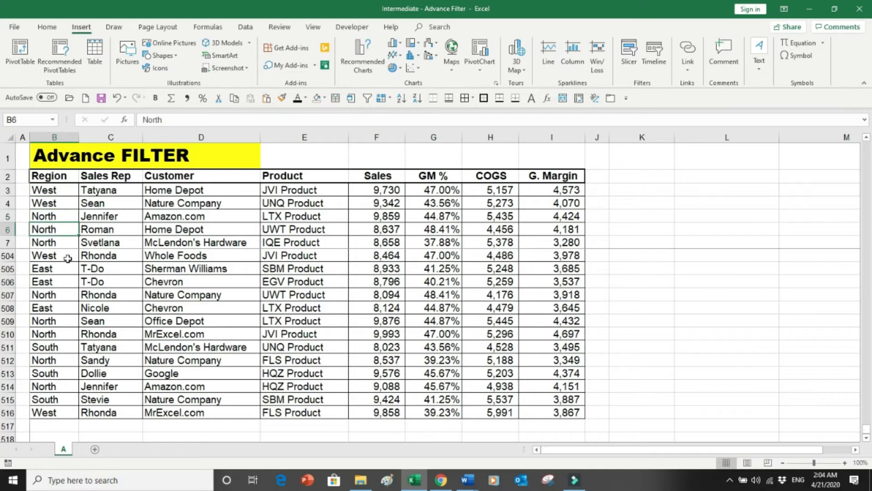
pyautogui.press('Down')
pyautogui.press('Up')
pyautogui.press('Up')
pyautogui.press('Up')
pyautogui.press('Up')
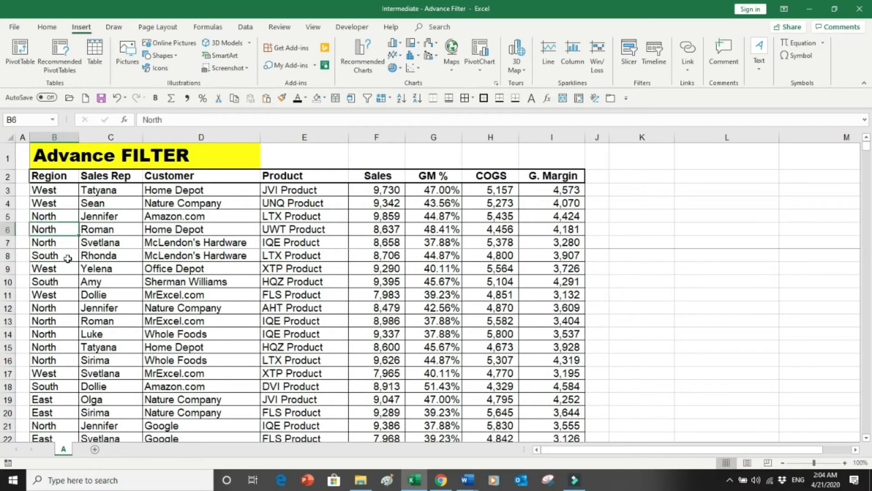
# Turn on filtering for the header row of the sales data.
pyautogui.click(269, 228)
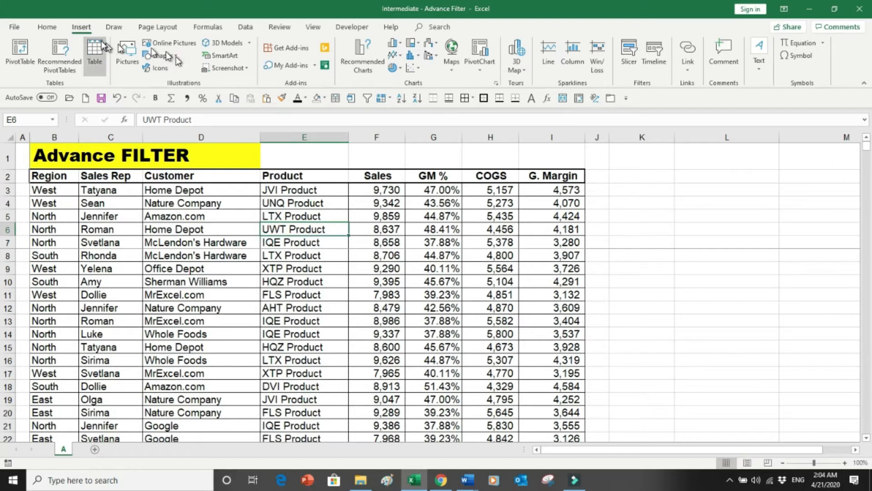
pyautogui.click(246, 28)
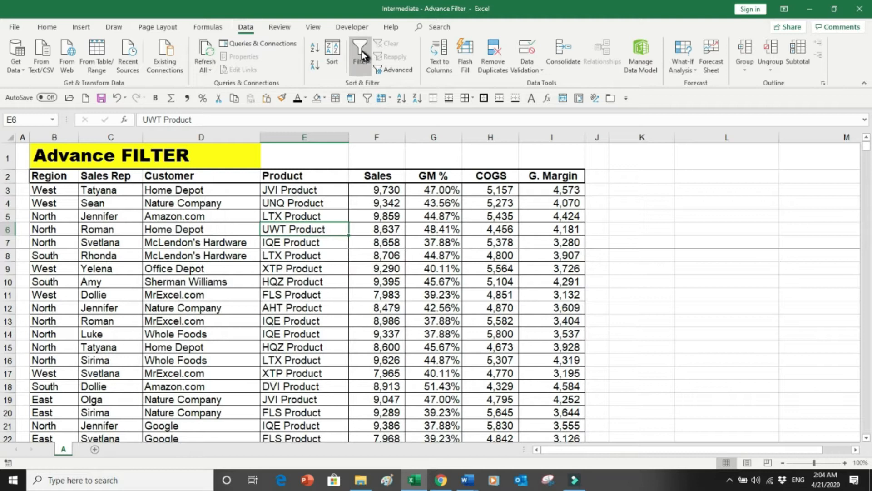
pyautogui.click(362, 52)
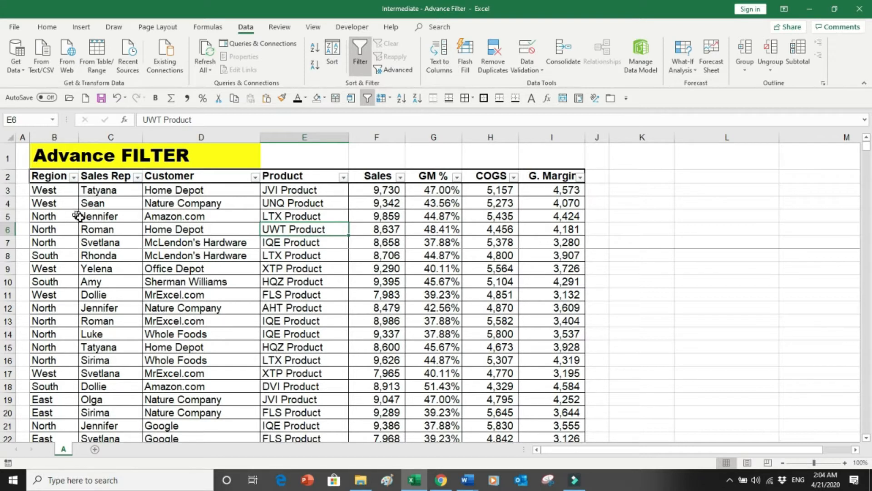
# Filter the Region column to West only and look over the filtered rows.
pyautogui.click(73, 178)
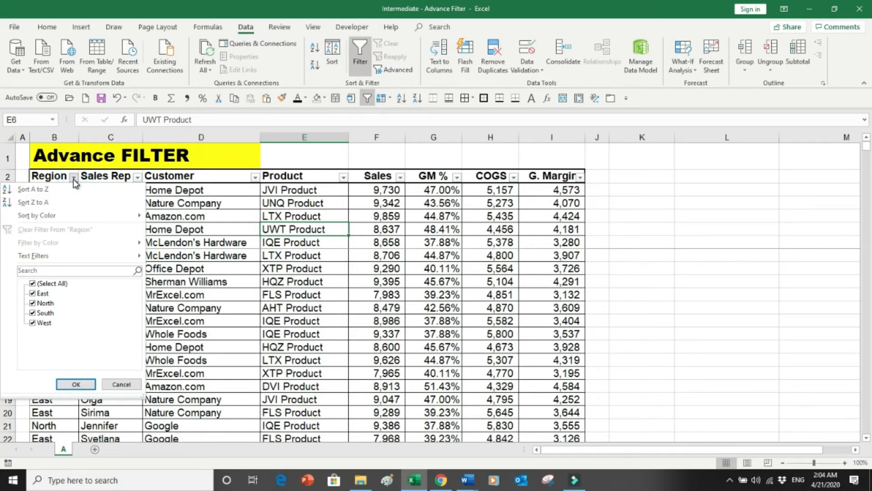
pyautogui.click(44, 284)
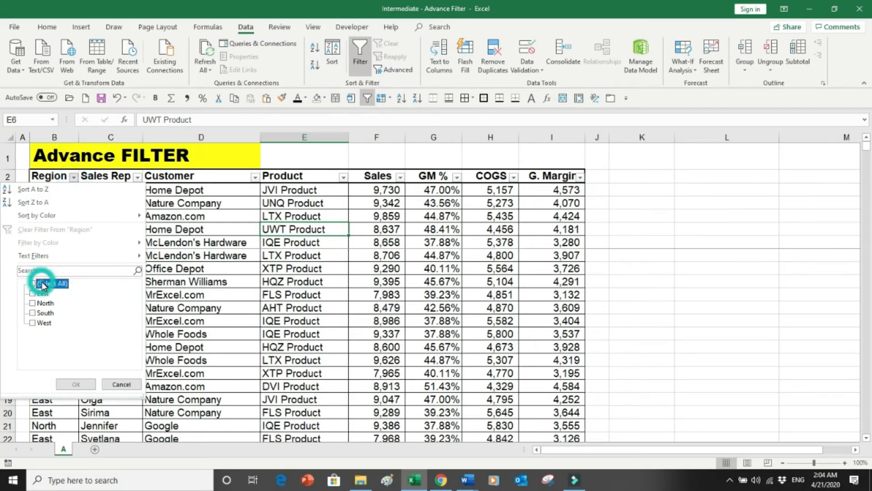
pyautogui.click(42, 323)
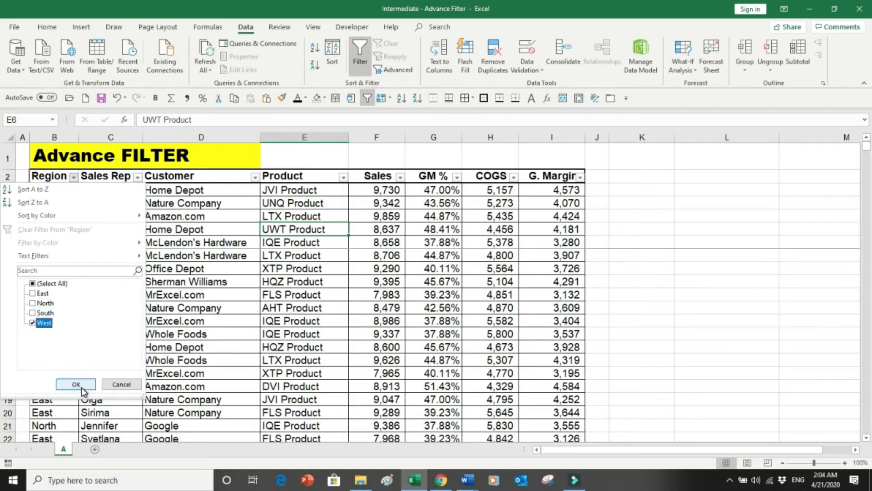
pyautogui.click(76, 384)
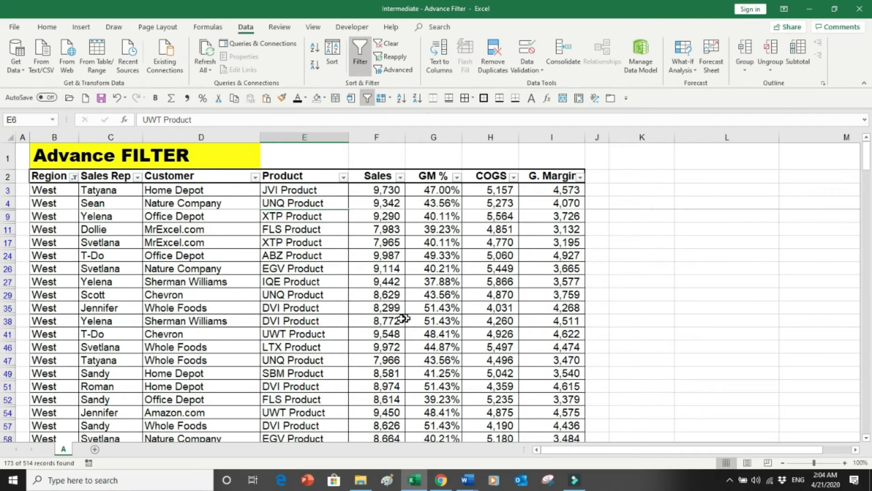
pyautogui.moveTo(44, 229); pyautogui.dragTo(50, 336)
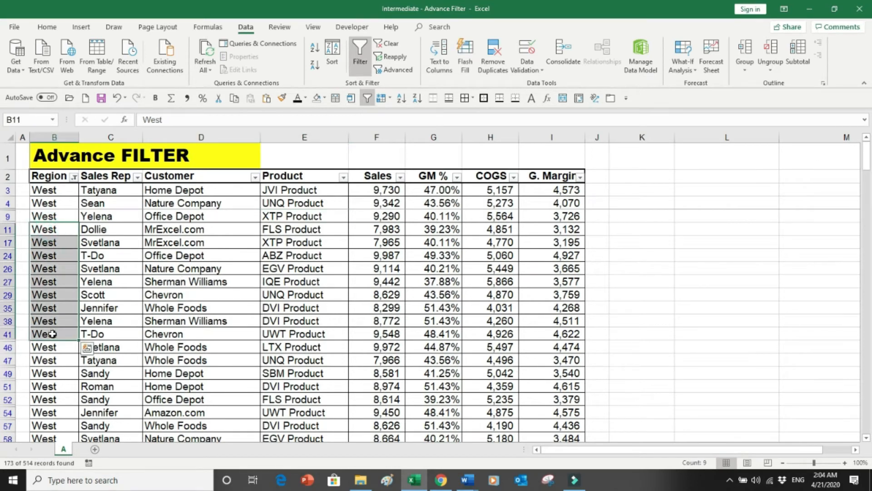
pyautogui.moveTo(867, 157); pyautogui.dragTo(860, 70)
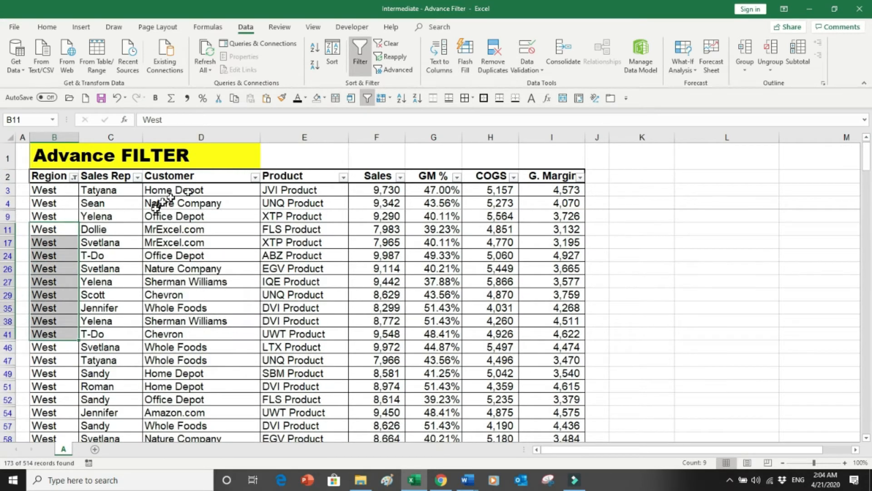
# Filter the Sales Rep column to only the fourth representative in its list.
pyautogui.click(133, 219)
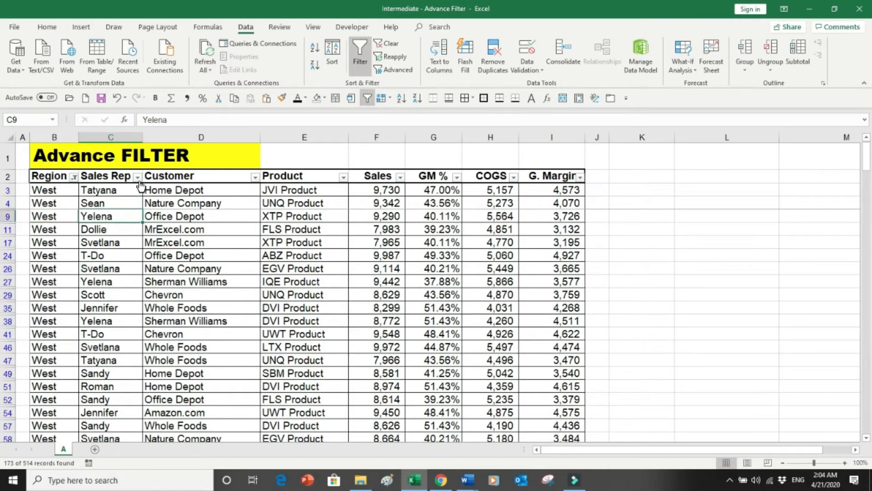
pyautogui.click(137, 178)
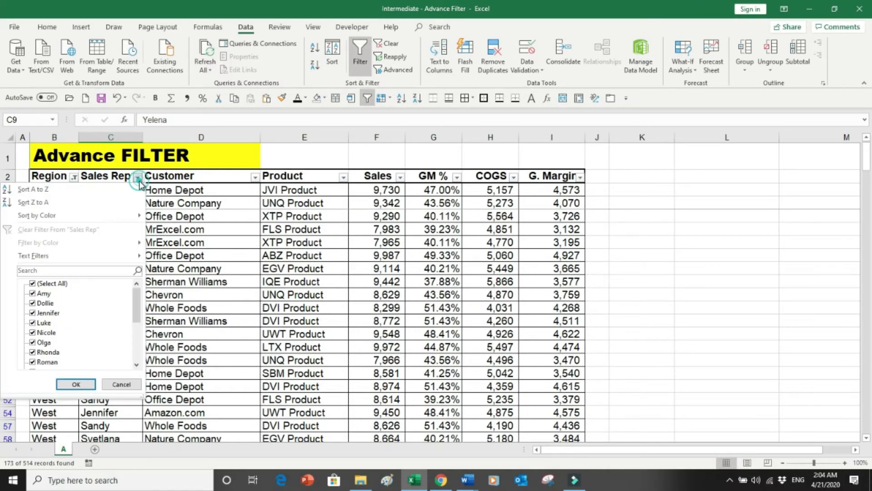
pyautogui.click(59, 284)
pyautogui.click(46, 323)
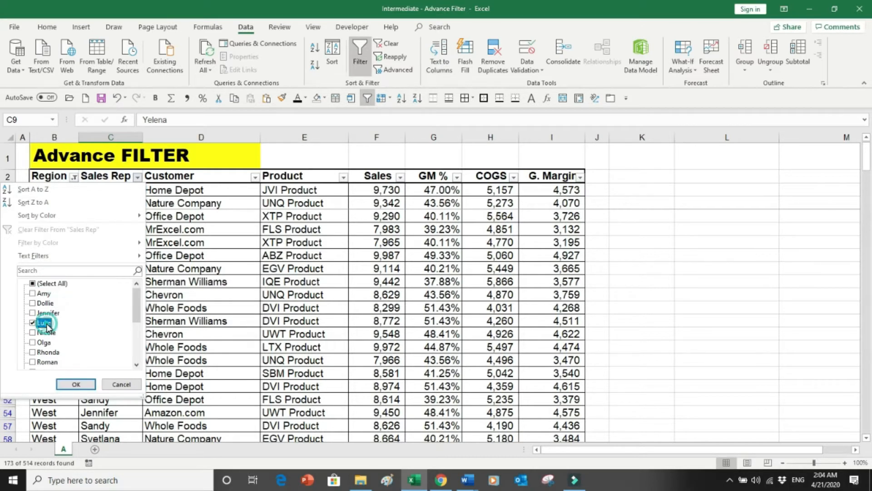
pyautogui.click(76, 385)
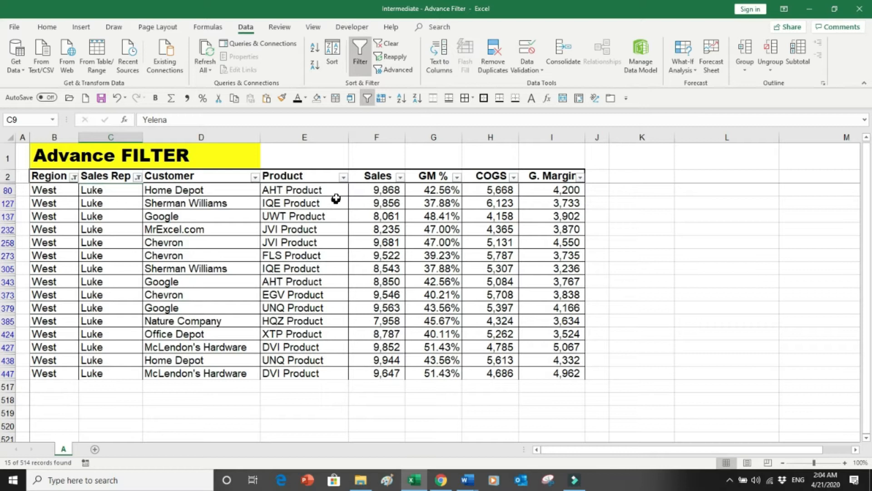
# Filter the Product column to JVI Product only.
pyautogui.click(344, 178)
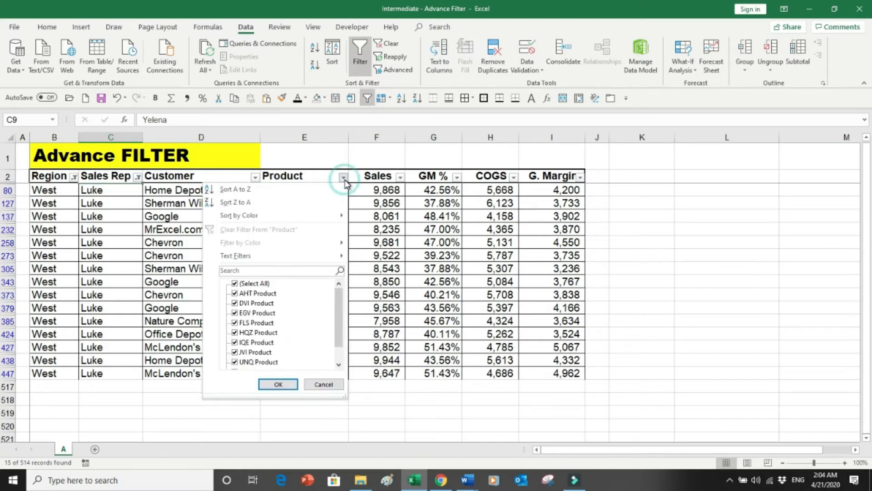
pyautogui.click(256, 283)
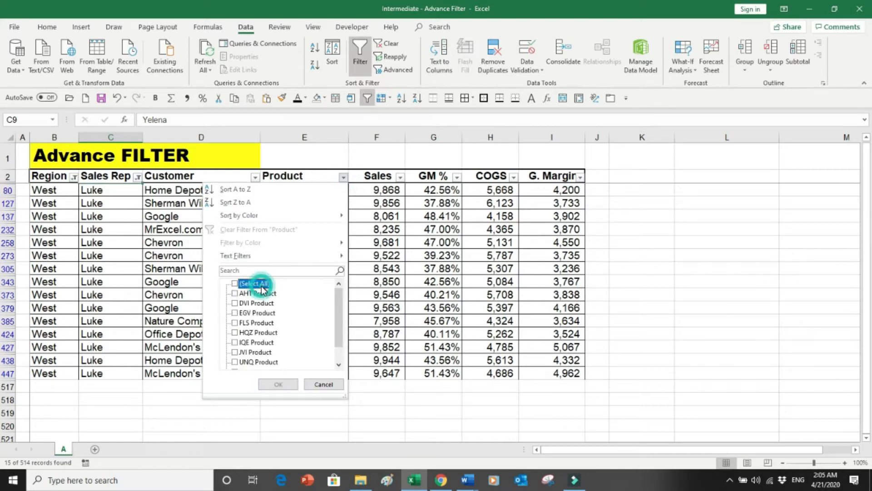
pyautogui.click(254, 352)
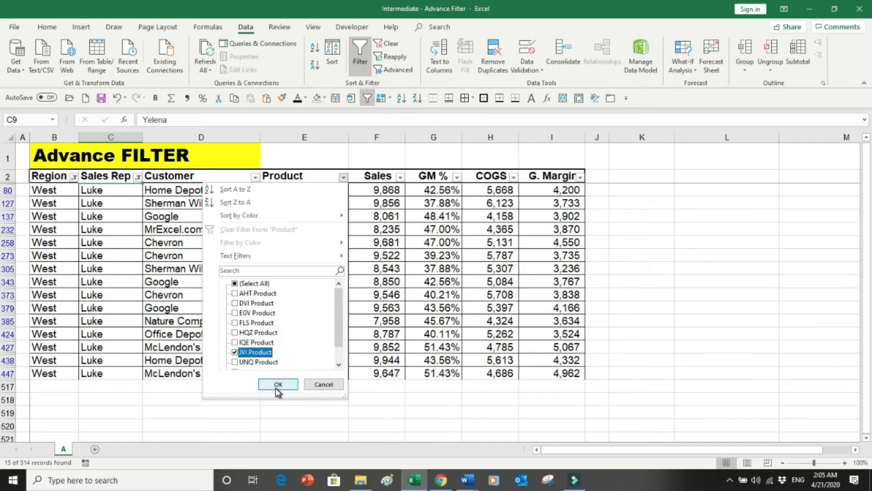
pyautogui.click(278, 385)
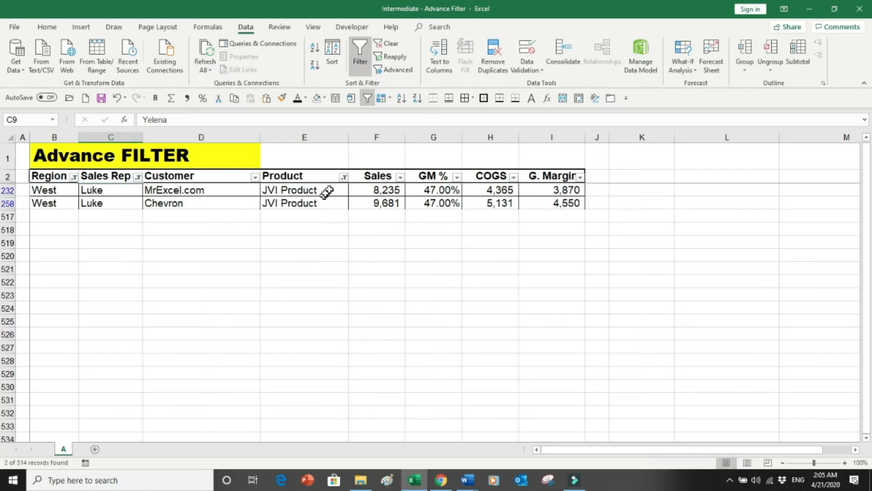
# Reset the Product and Sales Rep filters to include all of their values.
pyautogui.click(344, 178)
pyautogui.click(268, 283)
pyautogui.click(278, 384)
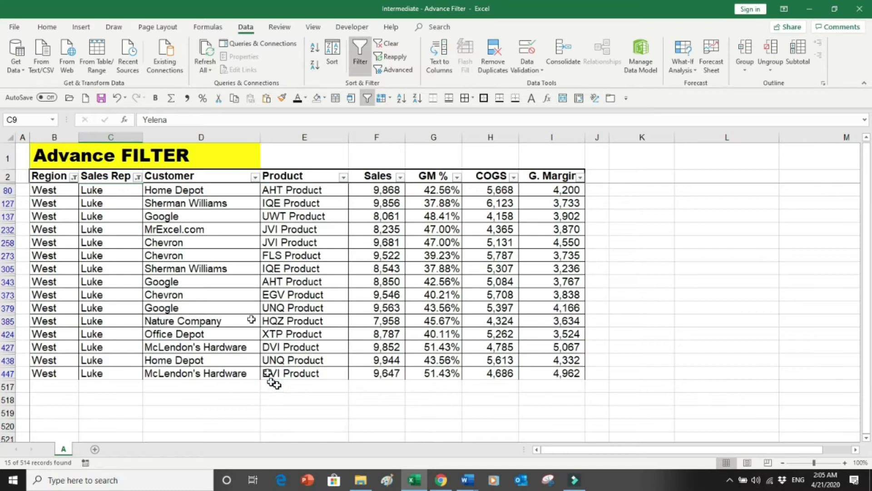
pyautogui.click(137, 177)
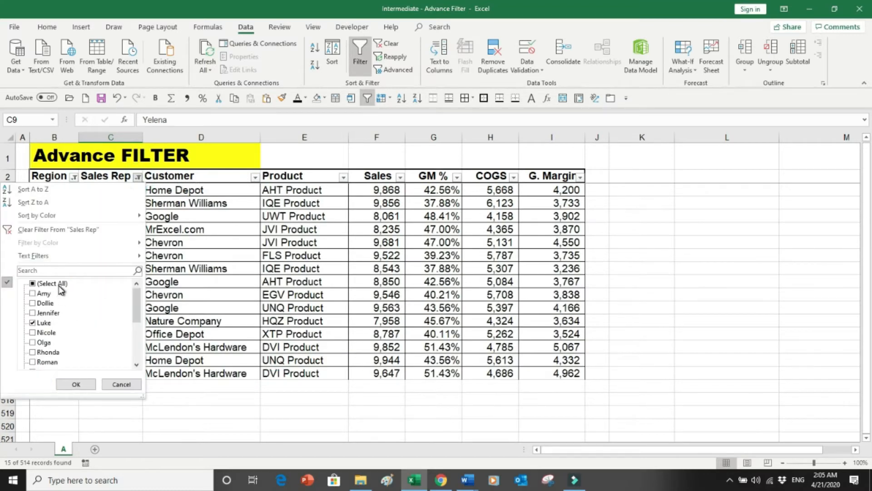
pyautogui.click(59, 284)
pyautogui.click(75, 384)
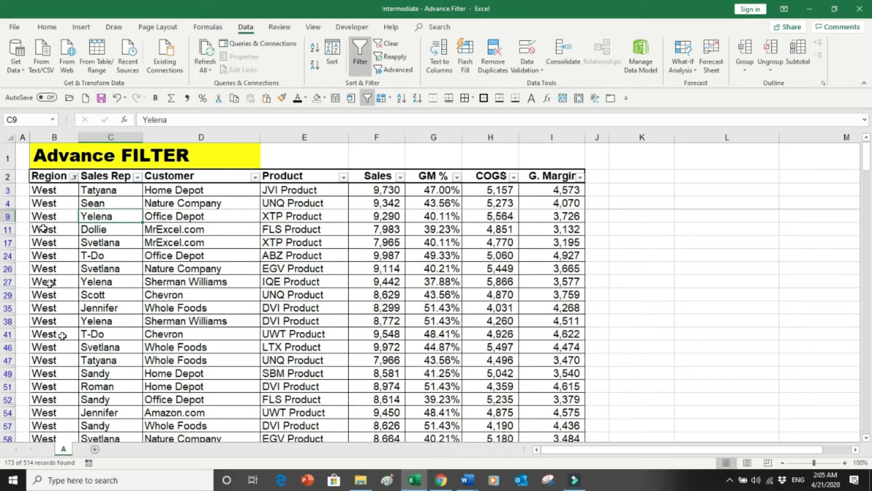
# Reset the Region filter to include all regions and turn off filtering for the sales data.
pyautogui.click(74, 177)
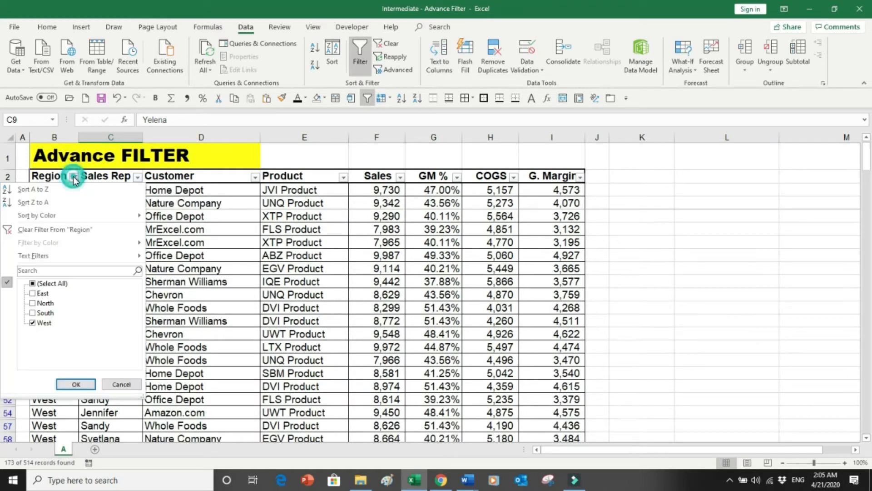
pyautogui.click(45, 283)
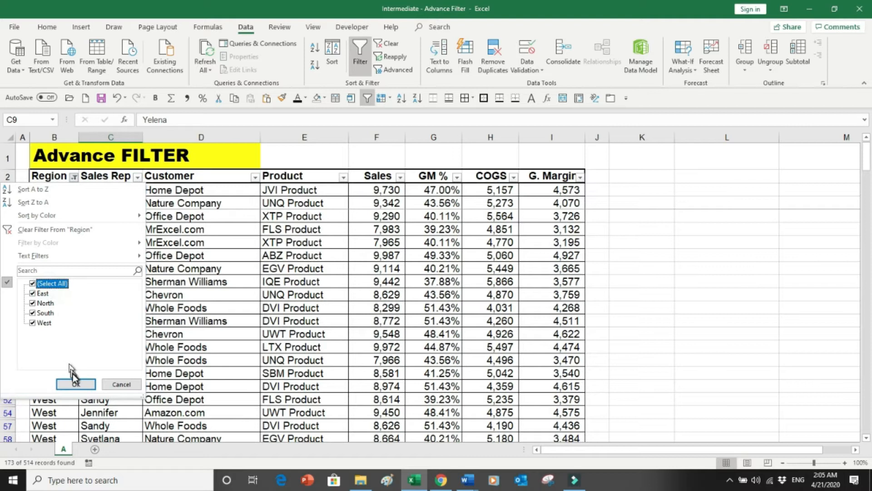
pyautogui.click(75, 384)
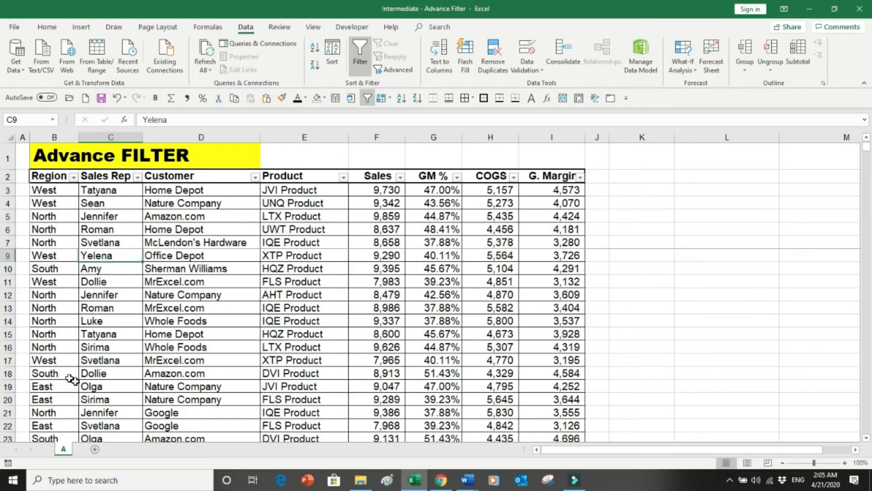
pyautogui.click(195, 293)
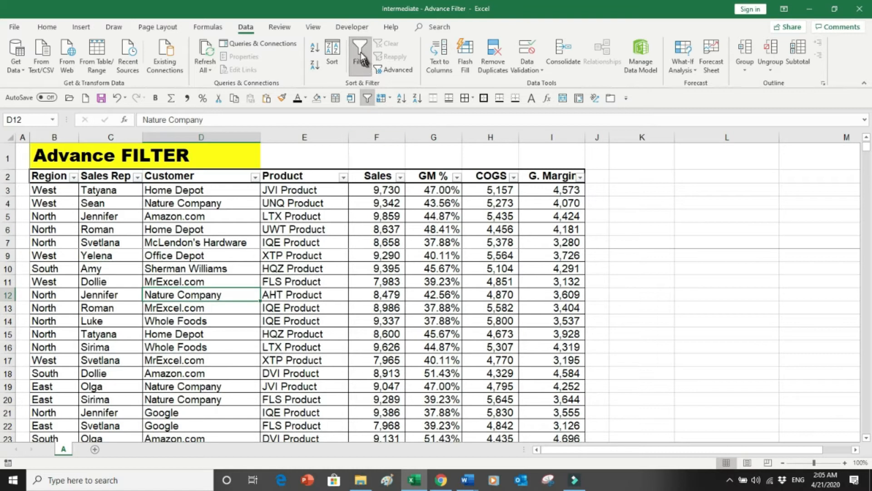
pyautogui.click(360, 52)
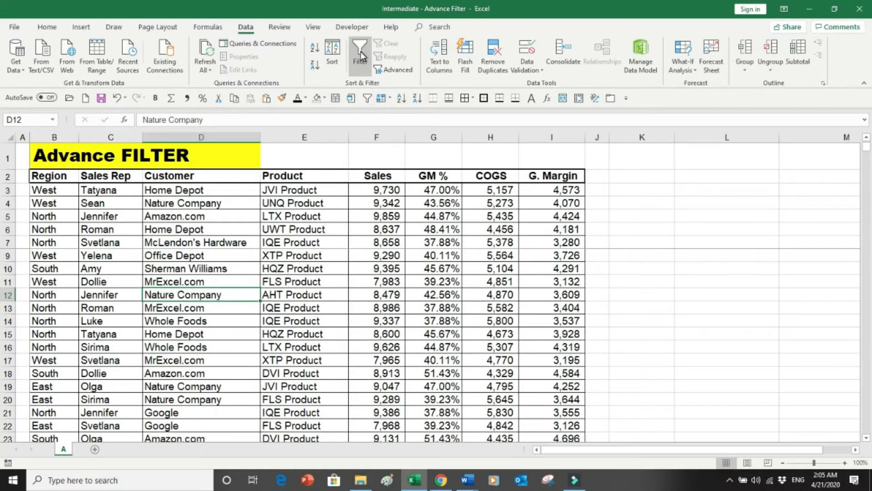
pyautogui.click(84, 28)
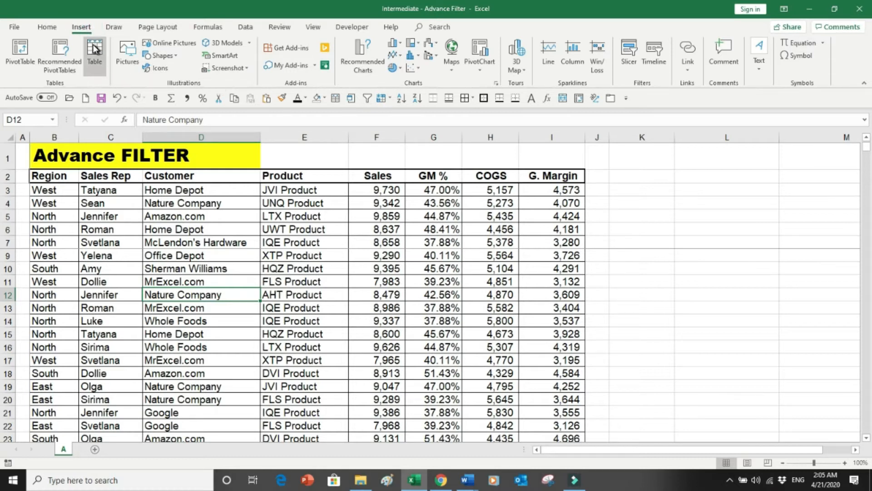
pyautogui.click(96, 48)
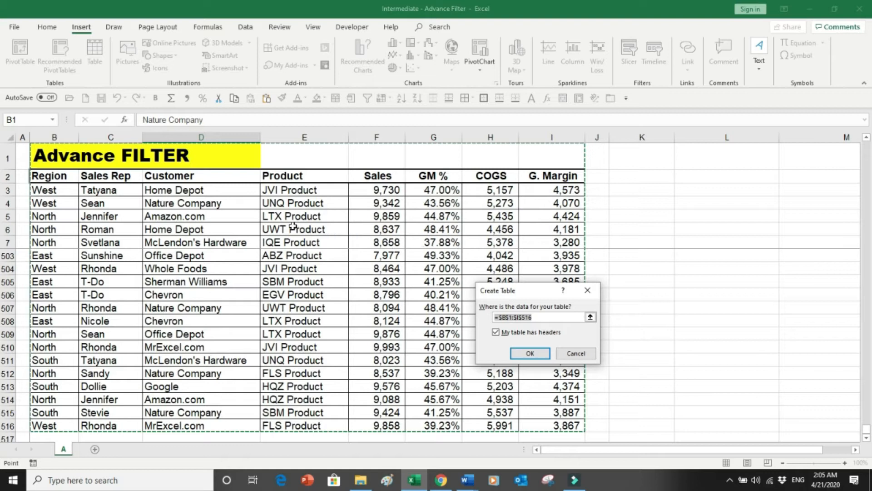
pyautogui.click(576, 354)
pyautogui.click(302, 256)
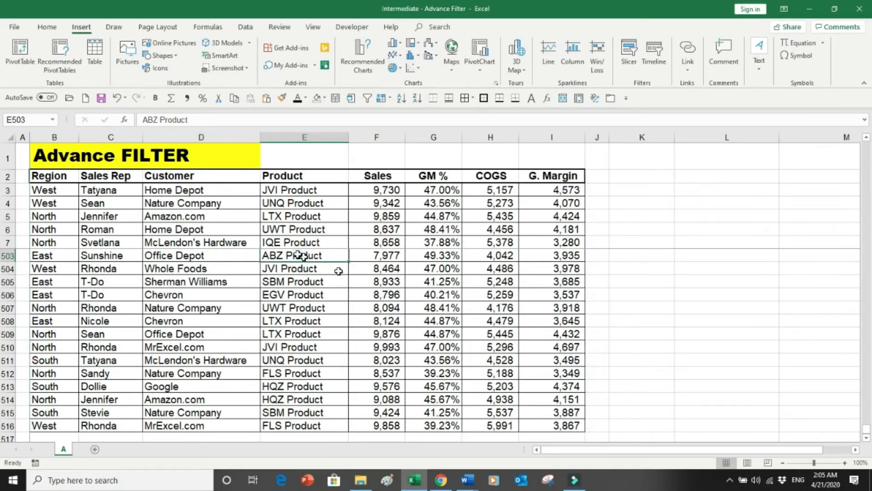
# Convert the sales data range B2:I516 into a table, using its first row as headers.
pyautogui.click(66, 176)
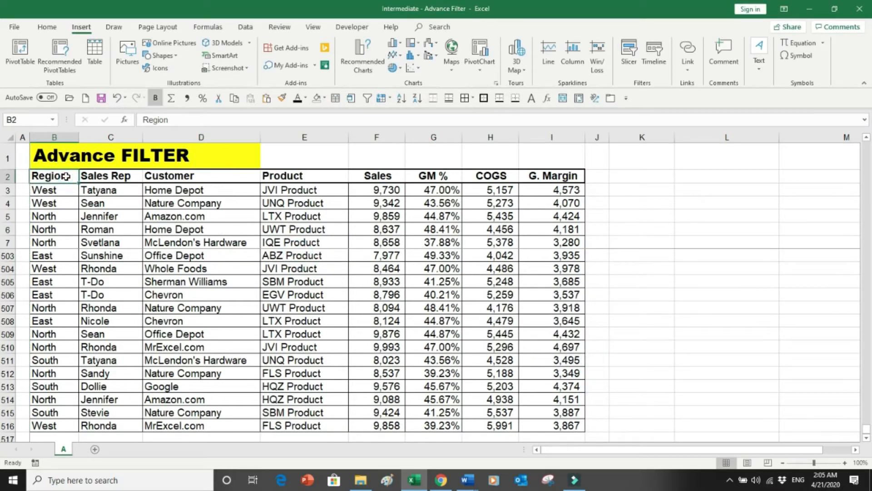
pyautogui.hotkey('ctrl', 'shift', 'Down')
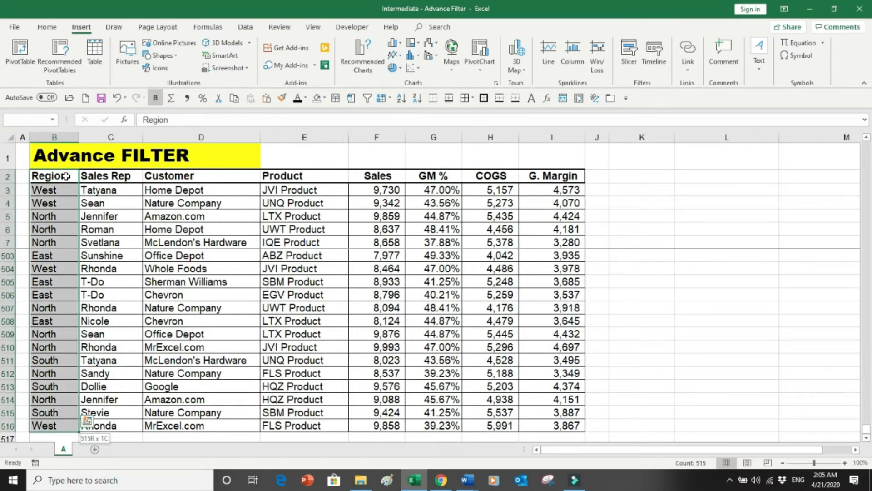
pyautogui.hotkey('ctrl', 'shift', 'Right')
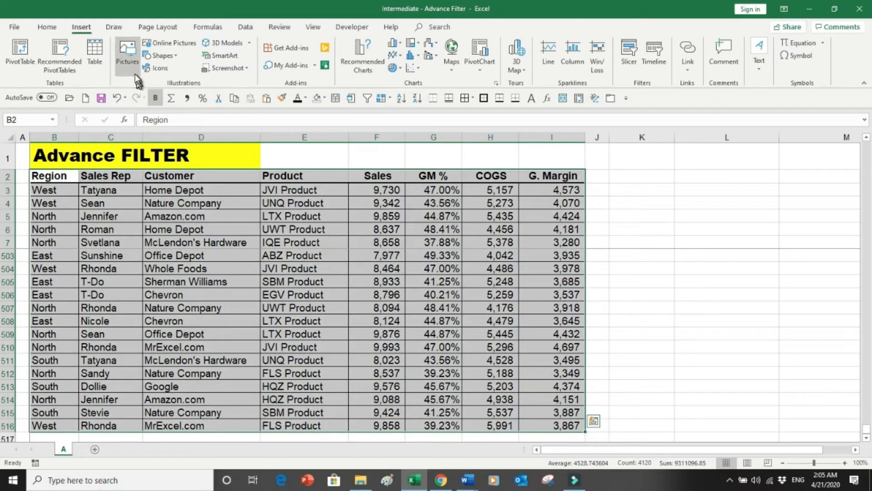
pyautogui.click(94, 54)
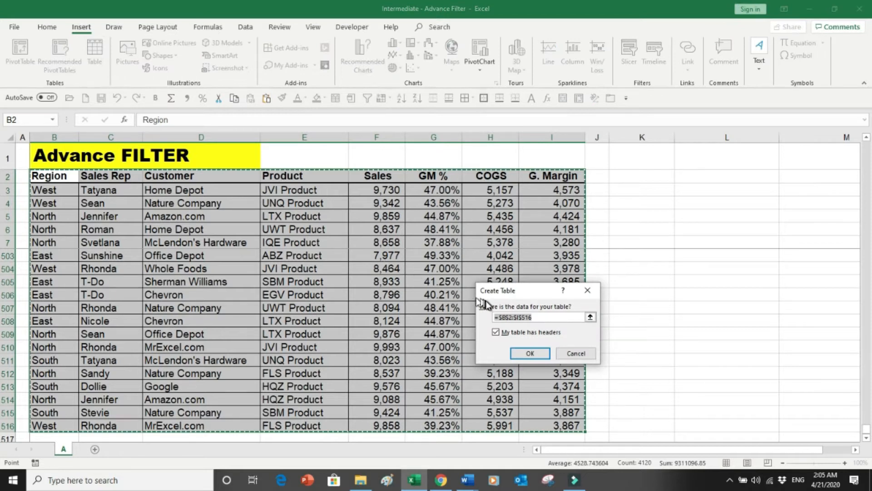
pyautogui.click(531, 353)
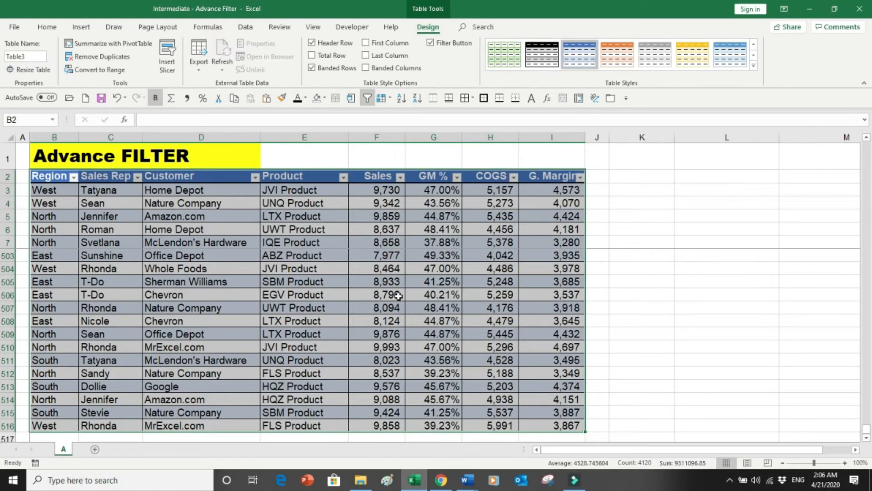
pyautogui.hotkey('ctrl', 'Home')
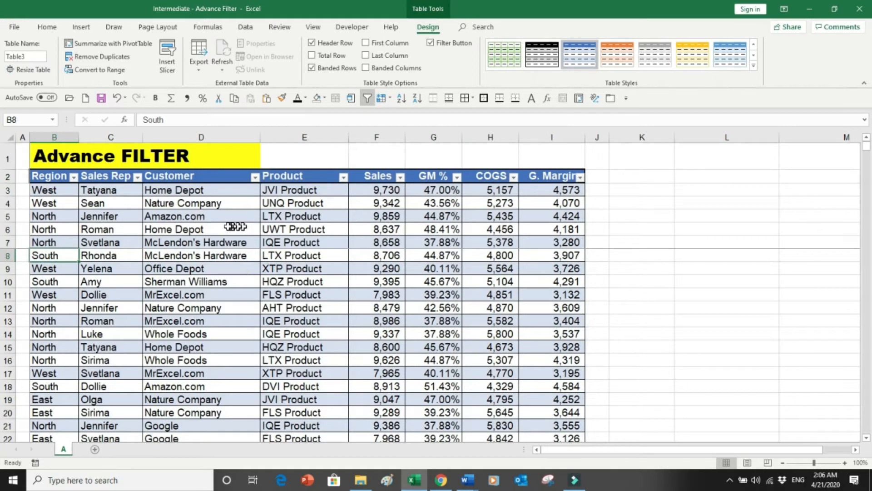
# Filter the table's Customer column to Google only and look over the matching rows.
pyautogui.click(255, 177)
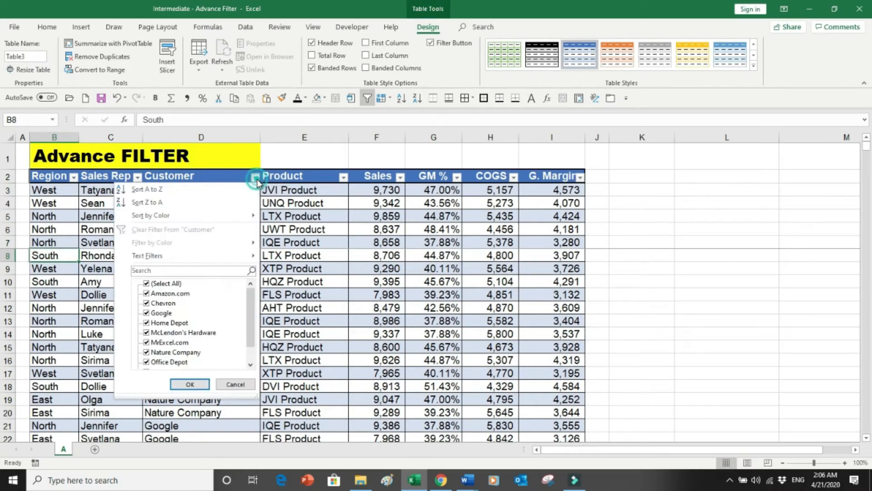
pyautogui.click(180, 284)
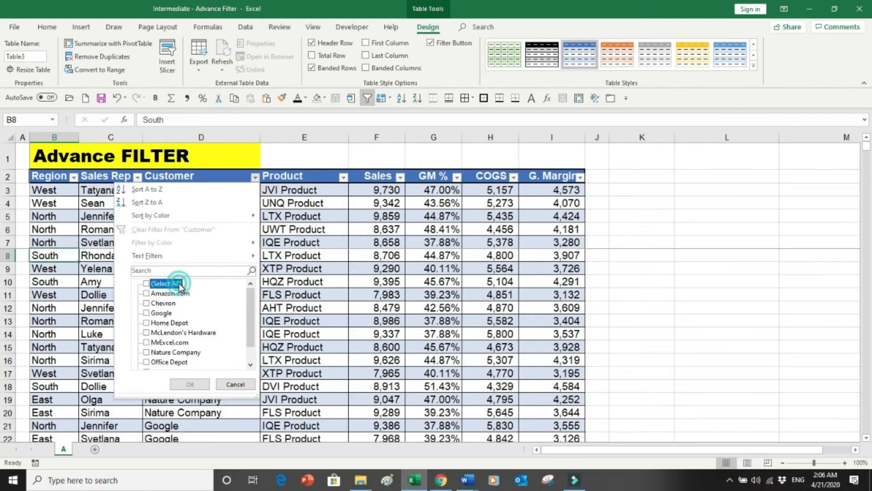
pyautogui.click(167, 313)
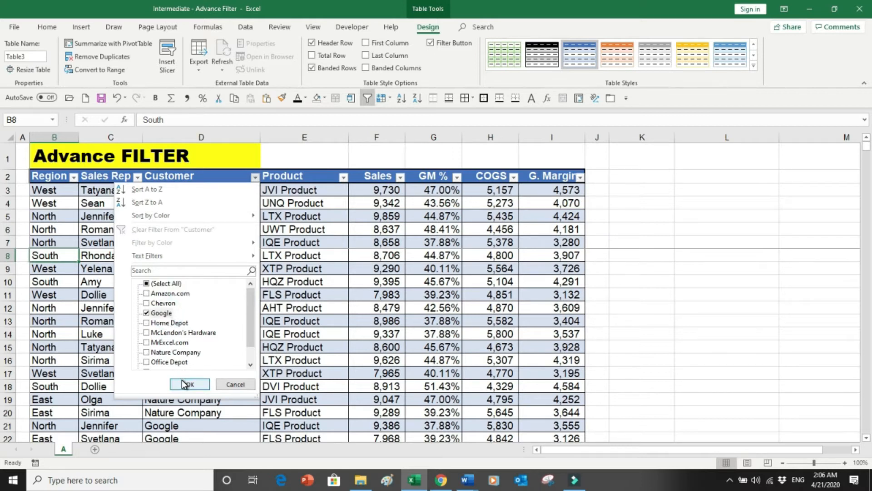
pyautogui.click(188, 384)
pyautogui.moveTo(201, 203); pyautogui.dragTo(200, 242)
pyautogui.moveTo(868, 180)
pyautogui.mouseDown()
pyautogui.moveTo(870, 374)
pyautogui.moveTo(869, 196)
pyautogui.mouseUp()
pyautogui.click(245, 190)
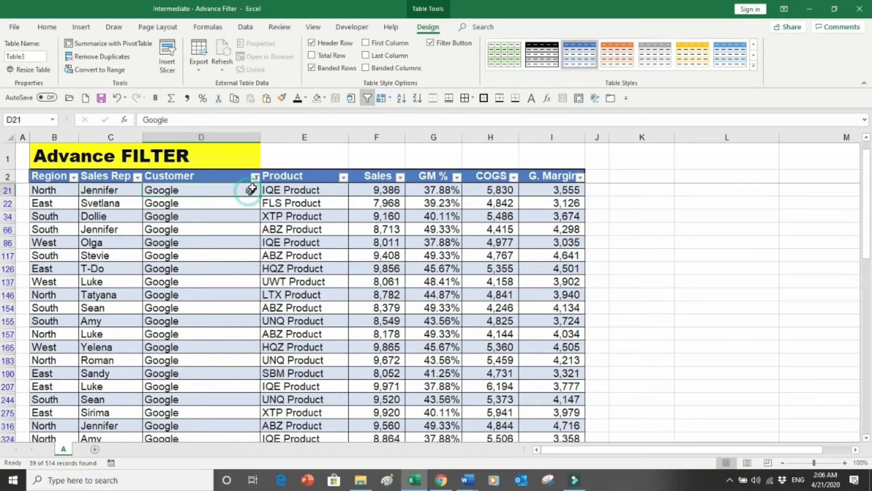
# Reset the Customer filter to include all customers.
pyautogui.click(256, 177)
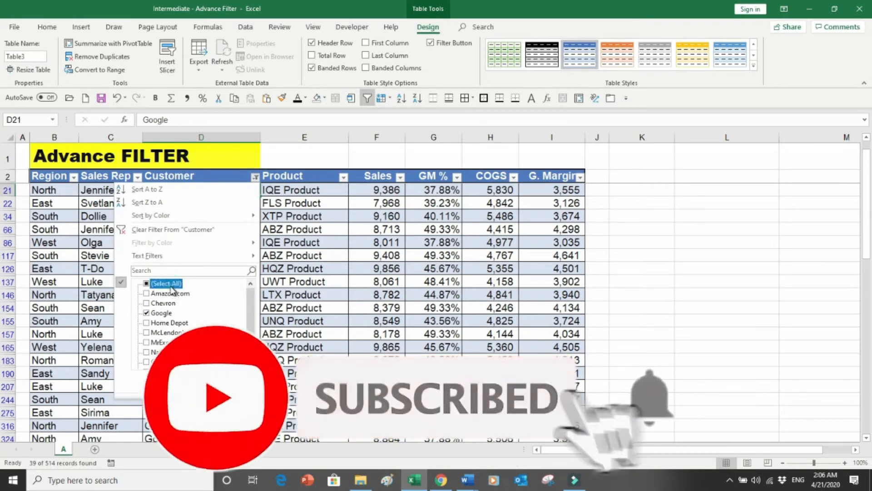
pyautogui.click(195, 386)
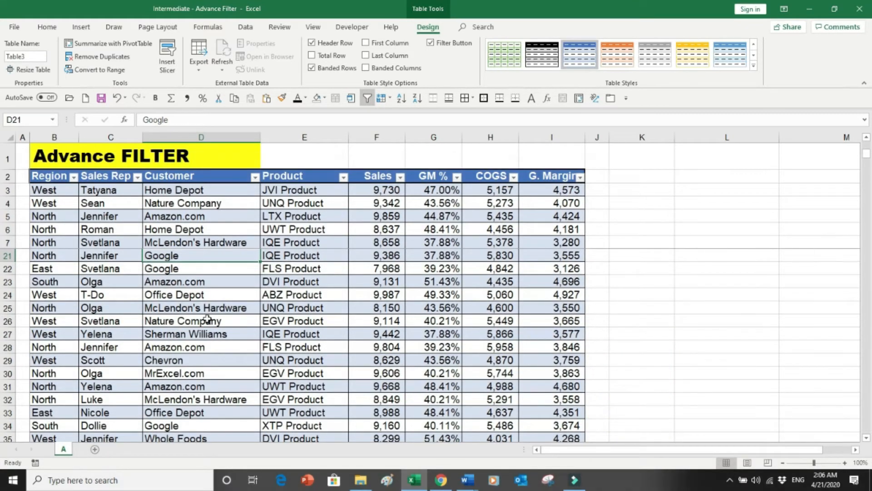
# Examine the repeated entries in the Sales Rep column and the filter value lists of the Sales Rep, Customer and Product columns.
pyautogui.moveTo(101, 218); pyautogui.dragTo(96, 347)
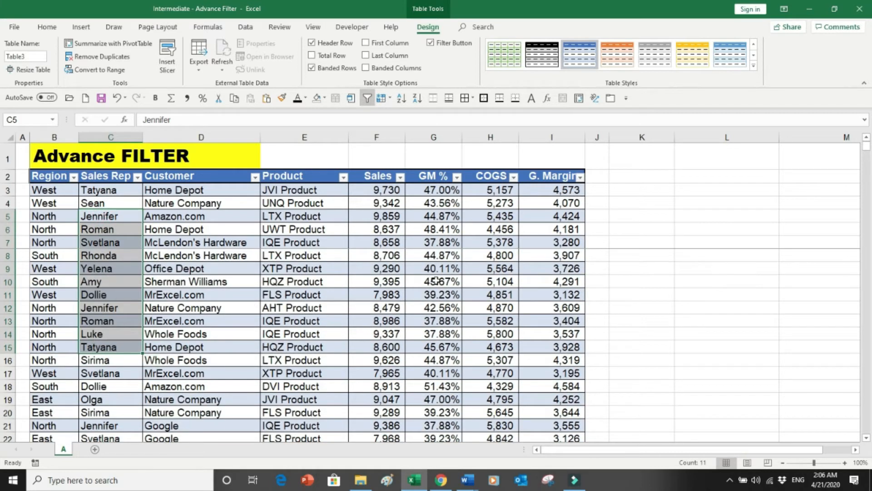
pyautogui.moveTo(107, 230); pyautogui.dragTo(136, 361)
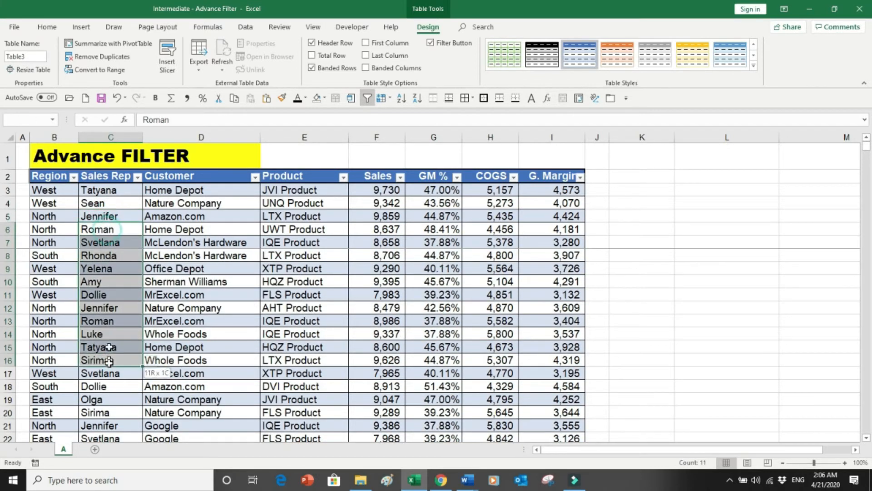
pyautogui.click(370, 320)
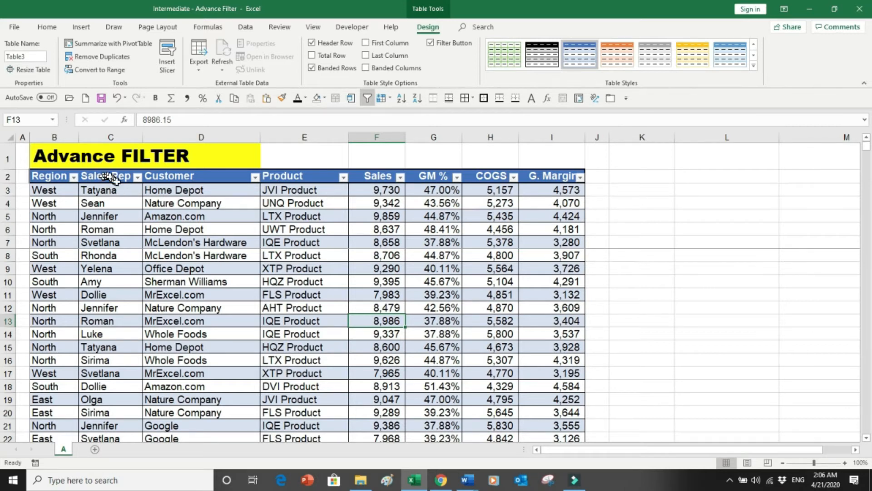
pyautogui.click(138, 178)
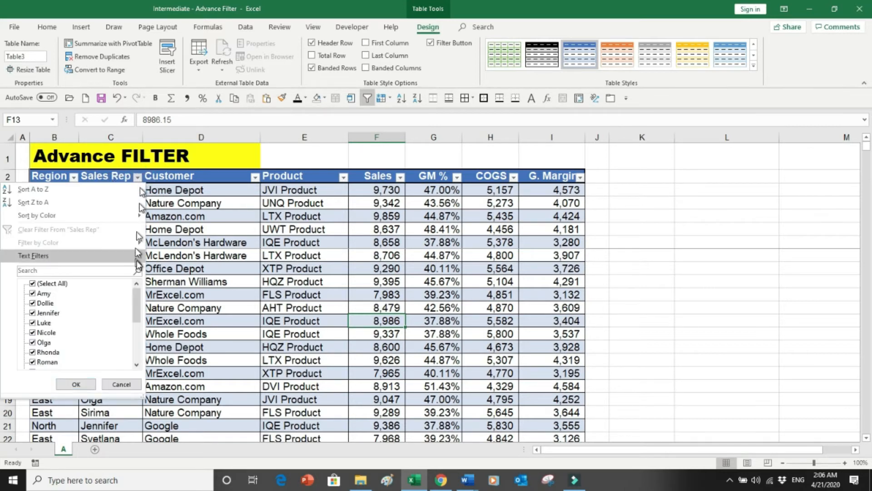
pyautogui.moveTo(135, 293)
pyautogui.mouseDown()
pyautogui.moveTo(138, 325)
pyautogui.moveTo(137, 304)
pyautogui.mouseUp()
pyautogui.click(182, 286)
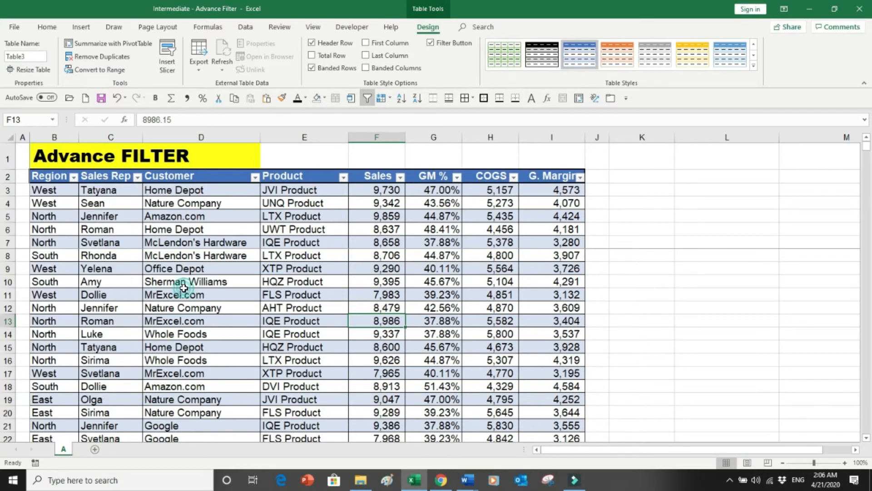
pyautogui.click(255, 176)
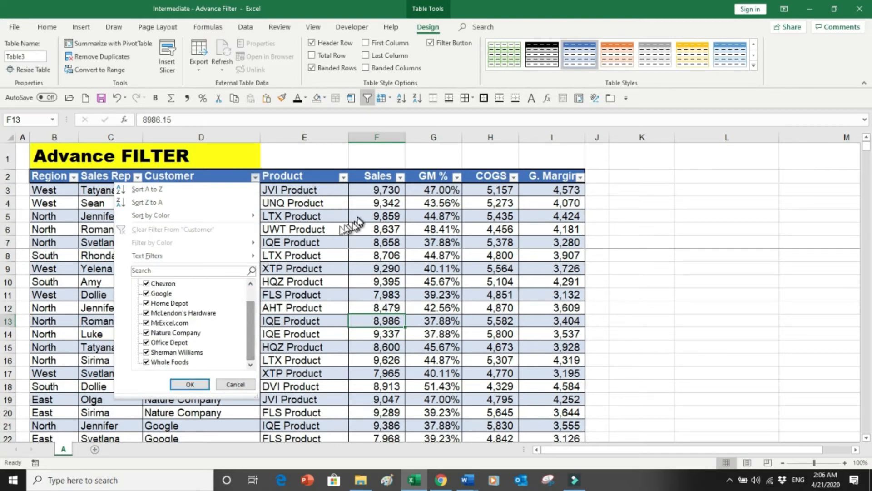
pyautogui.click(338, 231)
pyautogui.click(344, 178)
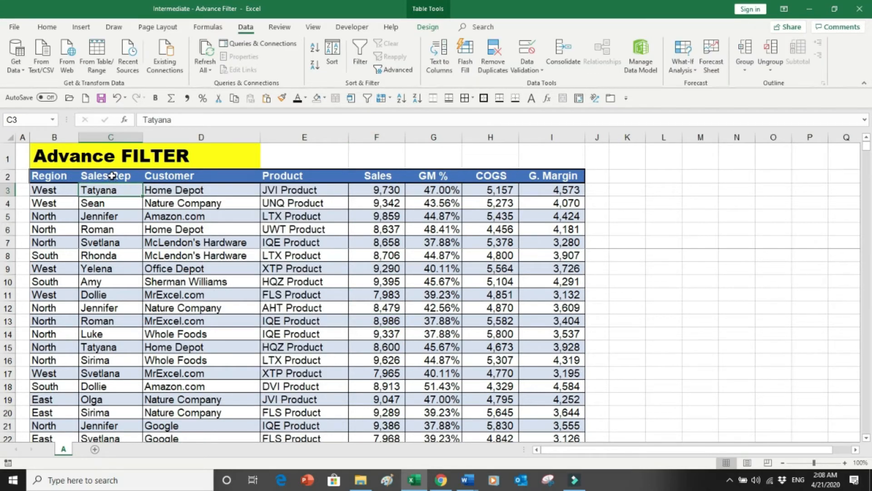
# Start an Advanced Filter that copies to another location, with the whole Sales Rep column including its header as the list range.
pyautogui.click(111, 176)
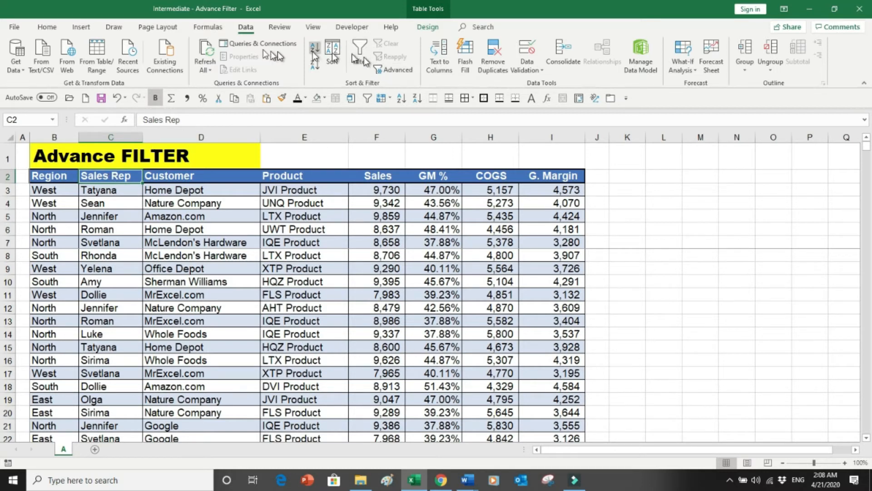
pyautogui.click(399, 68)
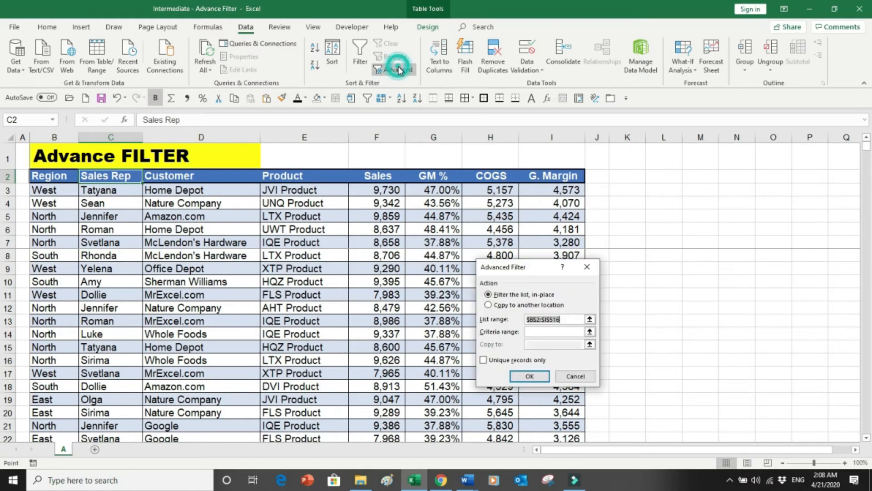
pyautogui.click(489, 305)
pyautogui.click(572, 319)
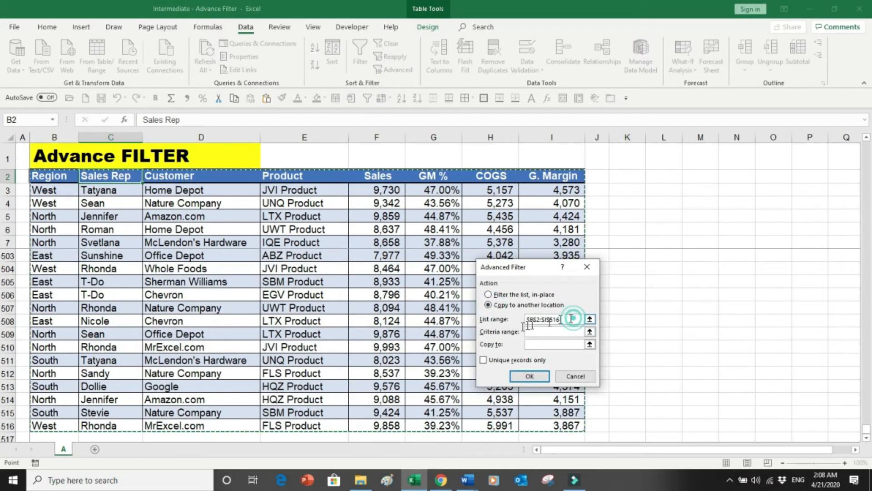
pyautogui.press('BackSpace')
pyautogui.press('BackSpace')
pyautogui.press('BackSpace')
pyautogui.press('BackSpace')
pyautogui.press('BackSpace')
pyautogui.press('BackSpace')
pyautogui.press('BackSpace')
pyautogui.click(132, 177)
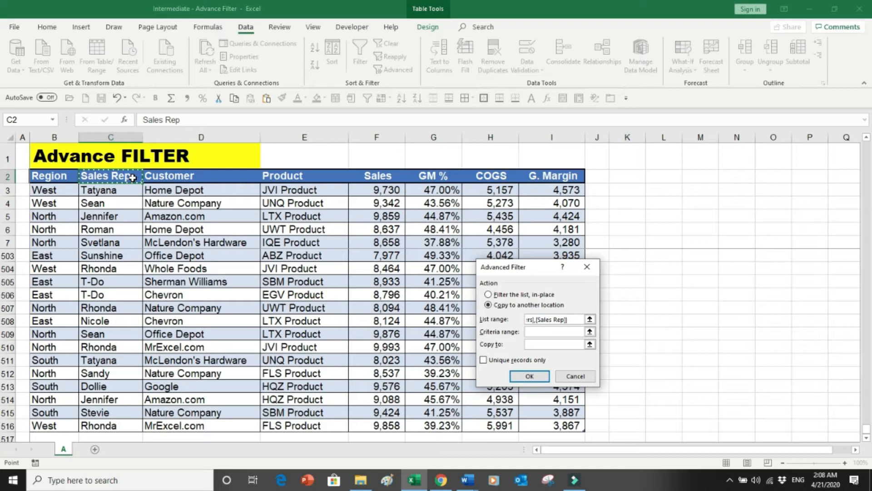
pyautogui.hotkey('ctrl', 'shift', 'Down')
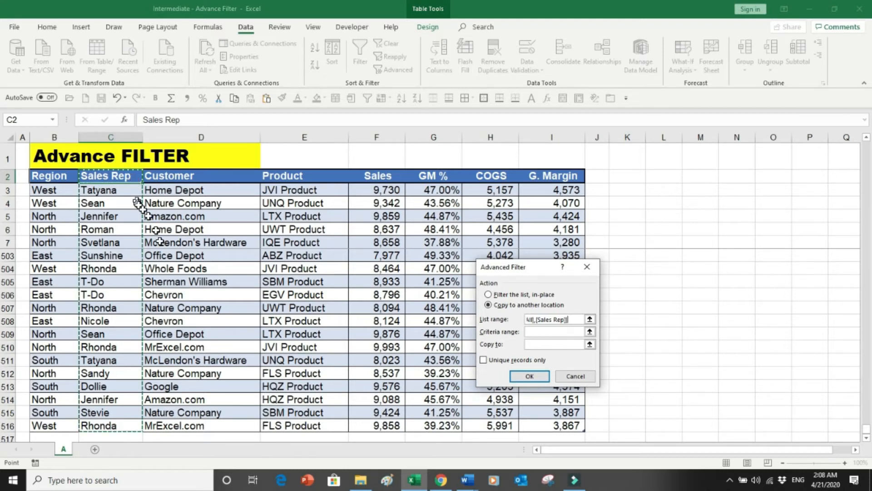
# Set the copy destination to K2, restrict the output to unique records only, and run the Advanced Filter.
pyautogui.click(531, 344)
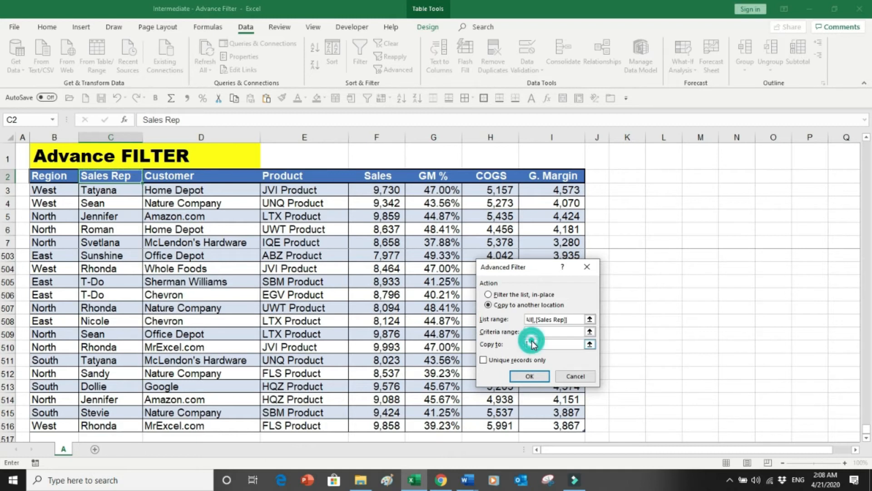
pyautogui.click(639, 175)
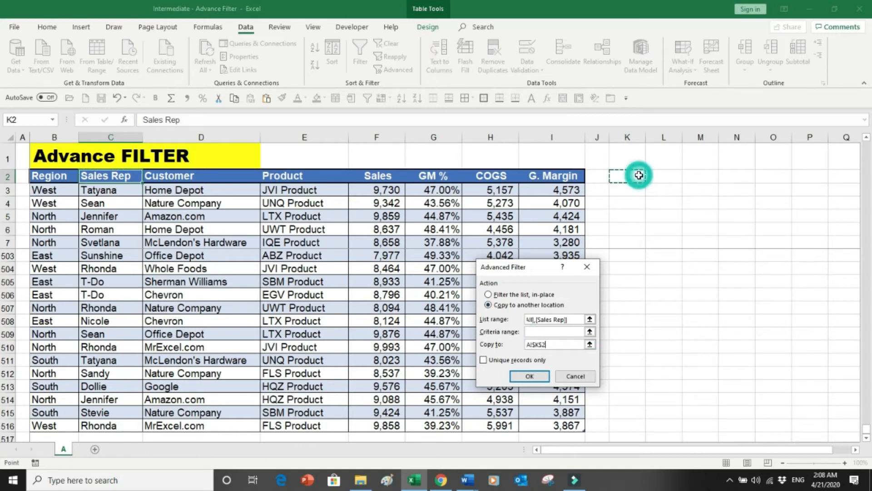
pyautogui.click(483, 360)
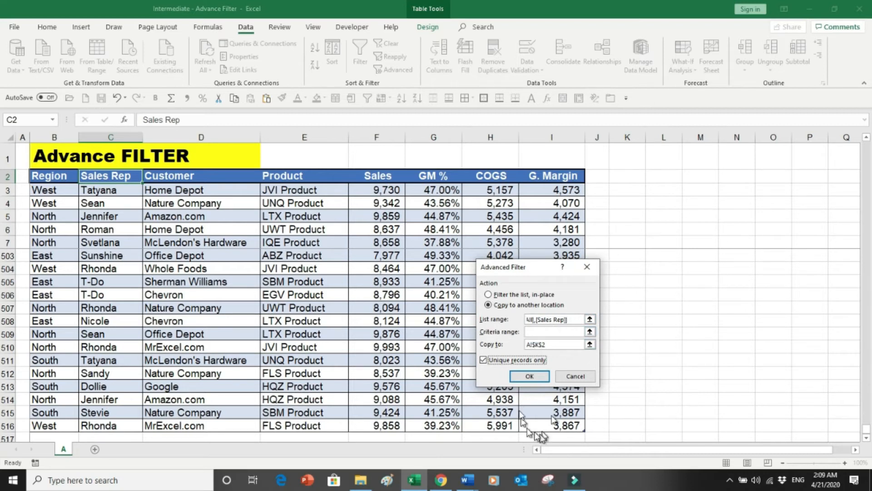
pyautogui.click(530, 376)
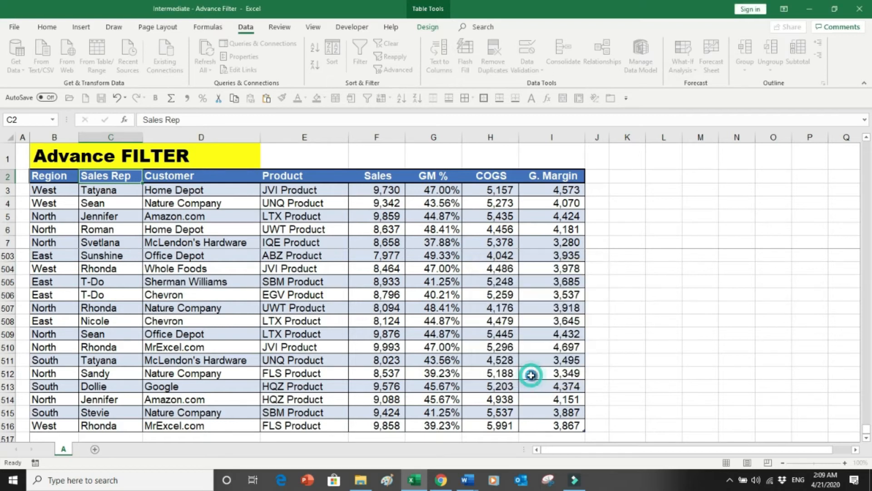
pyautogui.click(670, 295)
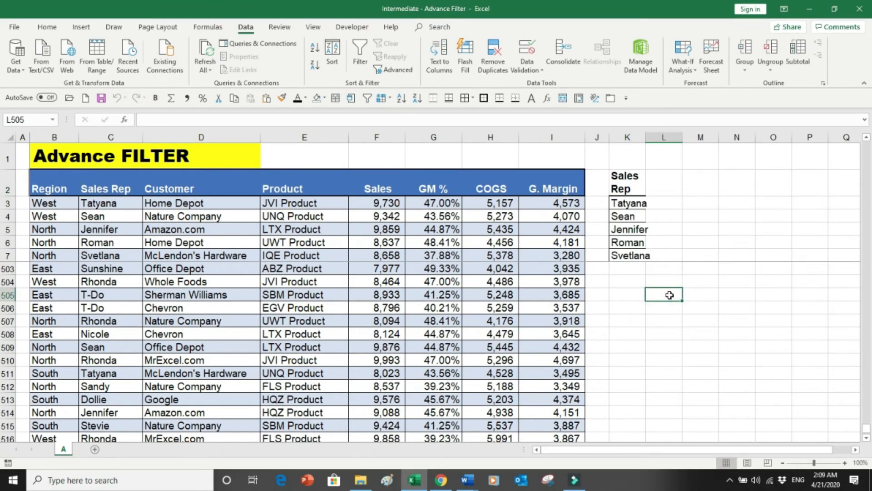
# Autofit column K to the extracted sales rep names and select K3:K20 to check how many there are.
pyautogui.moveTo(628, 203); pyautogui.dragTo(629, 268)
pyautogui.click(691, 242)
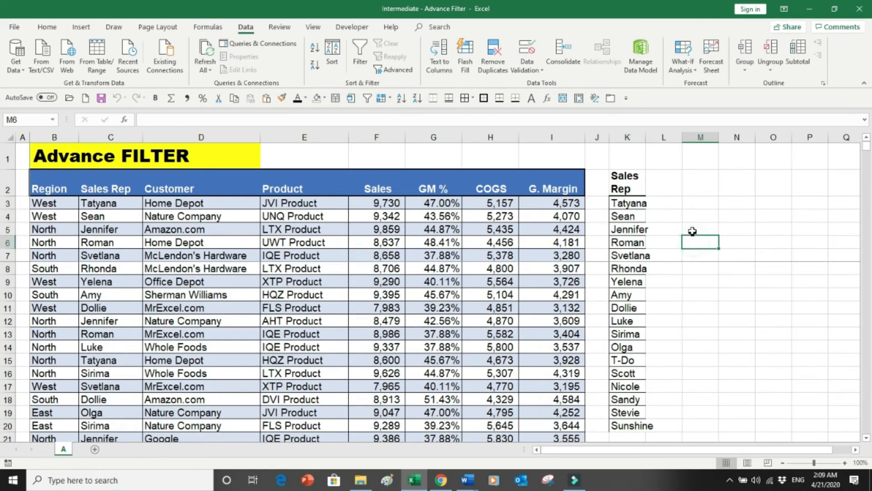
pyautogui.doubleClick(646, 136)
pyautogui.moveTo(624, 203); pyautogui.dragTo(633, 431)
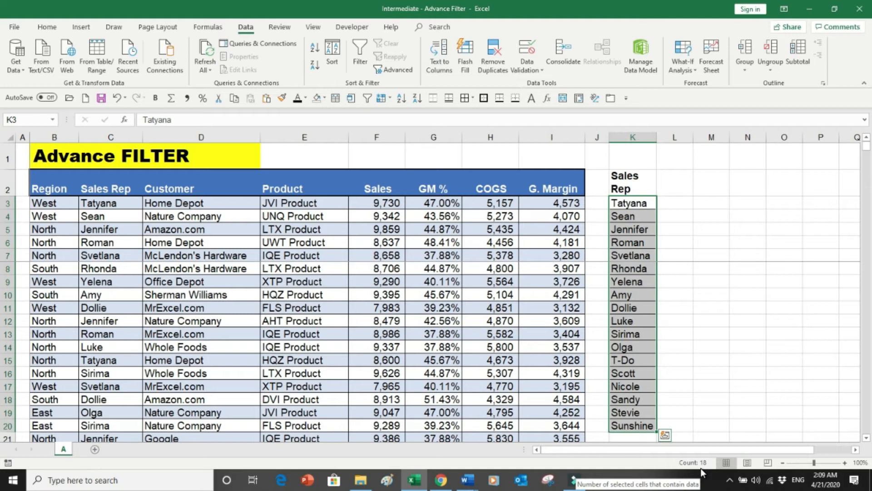
# Delete column K with the extracted list of sales reps and return to the Customer column of the table.
pyautogui.click(625, 137)
pyautogui.rightClick(626, 137)
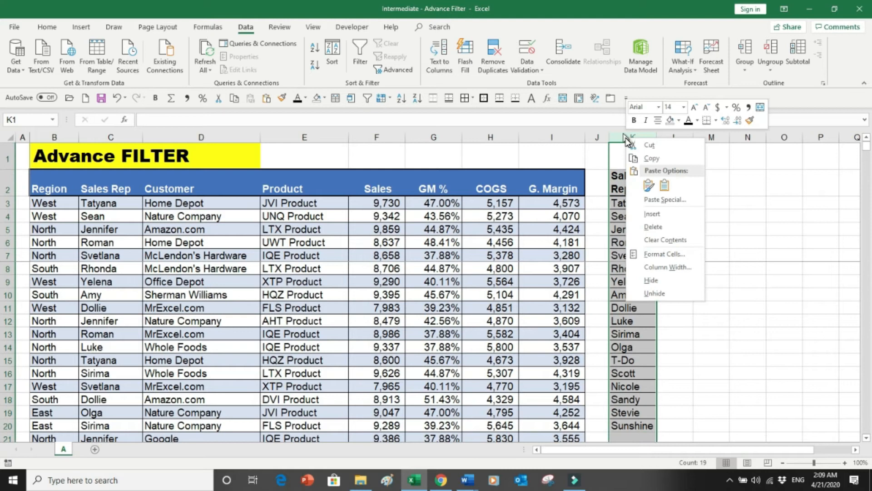
pyautogui.click(655, 226)
pyautogui.click(649, 216)
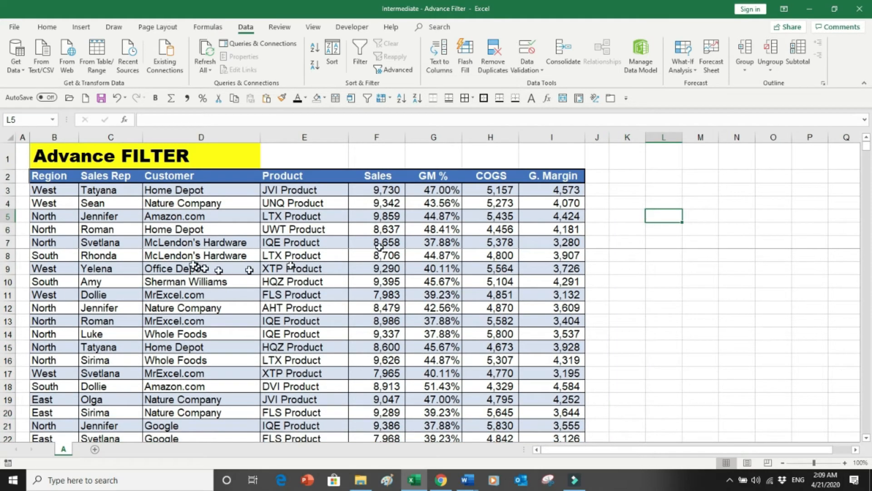
pyautogui.click(179, 229)
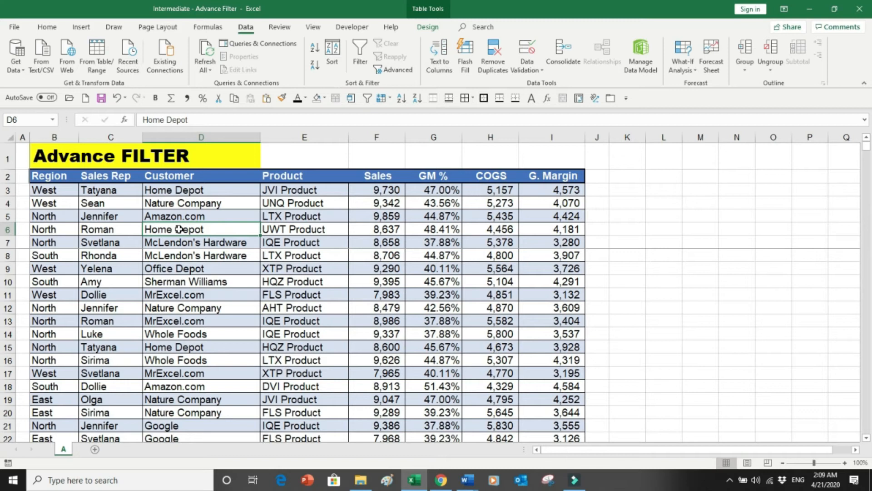
# Copy the table's header row from Region to G. Margin and paste it at L2.
pyautogui.click(32, 177)
pyautogui.moveTo(44, 171); pyautogui.dragTo(545, 170)
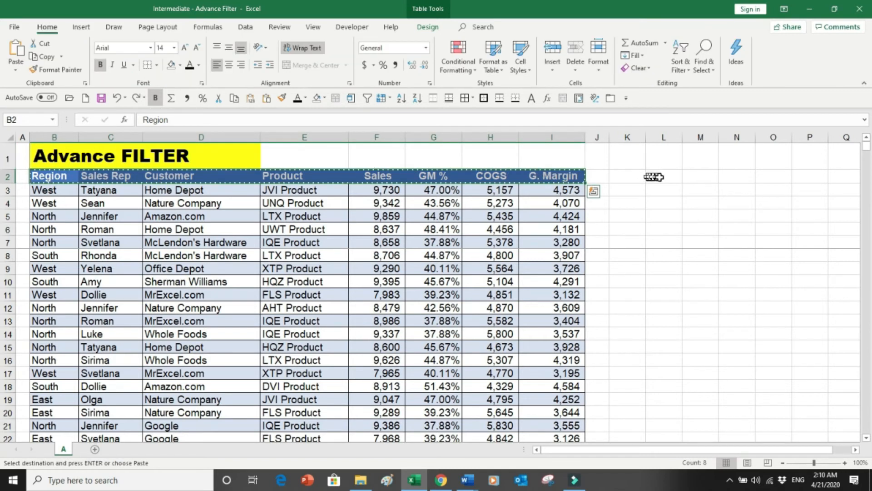
pyautogui.click(662, 177)
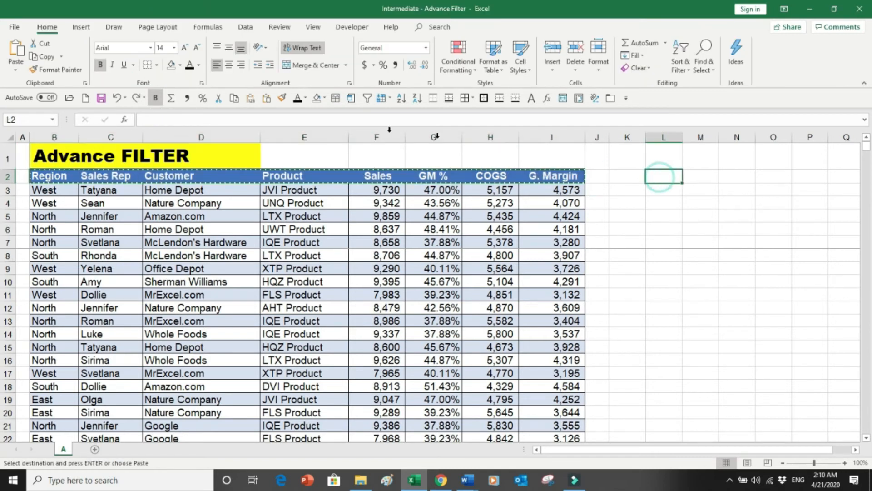
pyautogui.click(20, 53)
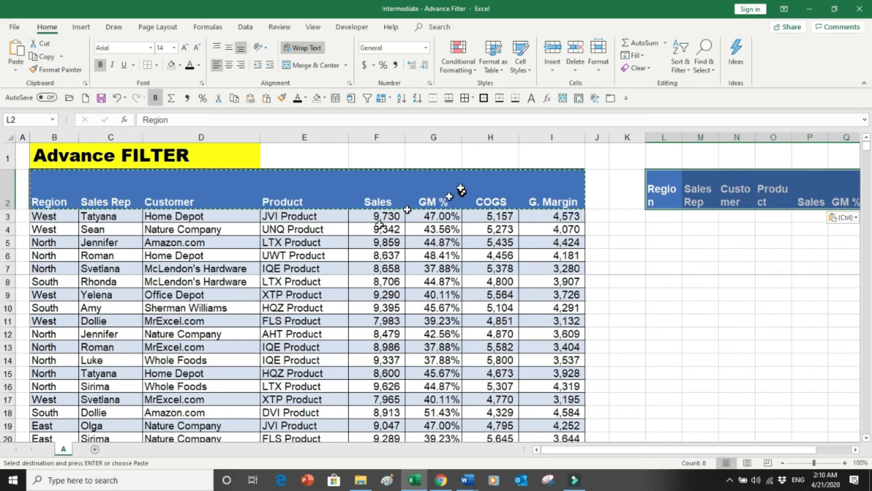
# Widen columns L to S evenly and reduce the height of row 2 so the pasted headings fit on one line.
pyautogui.click(856, 449)
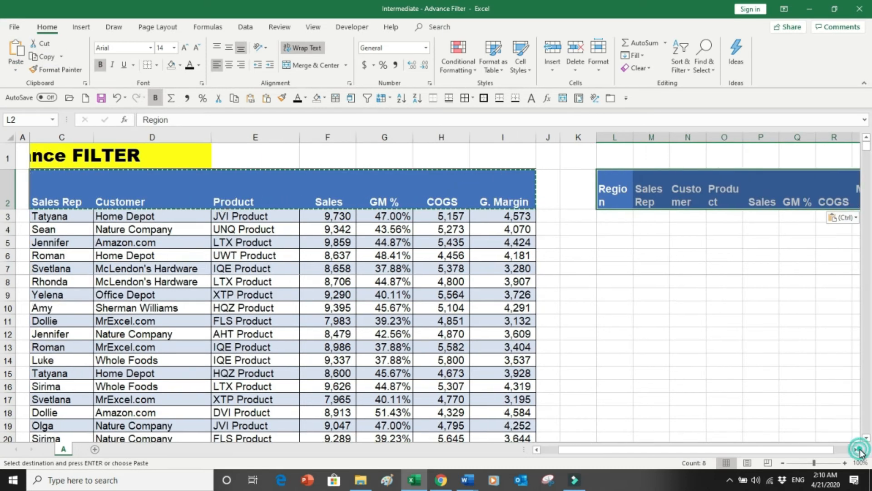
pyautogui.click(856, 449)
pyautogui.click(856, 449)
pyautogui.moveTo(423, 135); pyautogui.dragTo(723, 108)
pyautogui.moveTo(452, 137); pyautogui.dragTo(477, 139)
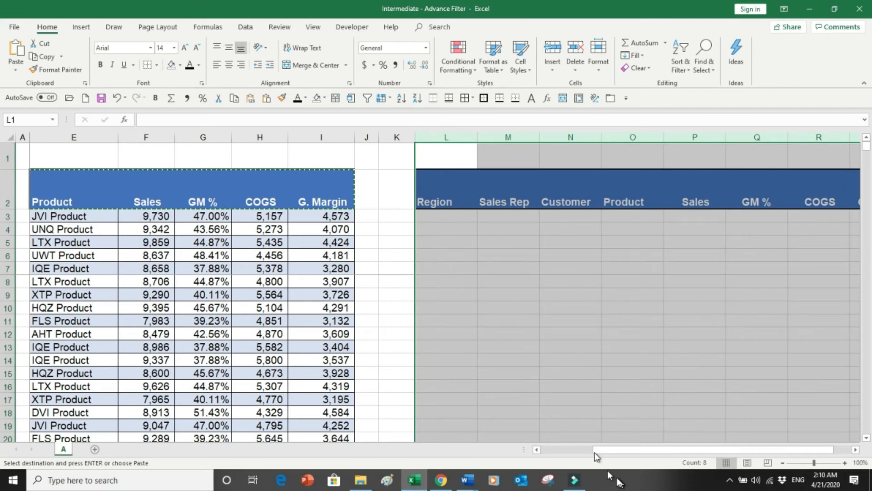
pyautogui.moveTo(5, 210); pyautogui.dragTo(6, 182)
pyautogui.click(48, 202)
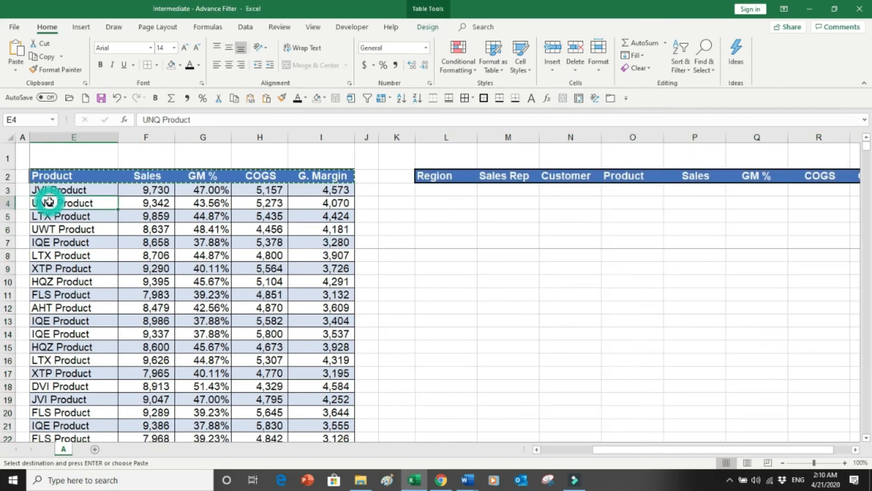
# Copy the customer Amazon.com from D5 into N3, beneath the Customer heading of the copied header row.
pyautogui.press('Left')
pyautogui.press('Left')
pyautogui.press('Left')
pyautogui.press('Right')
pyautogui.press('Right')
pyautogui.press('Down')
pyautogui.press('Down')
pyautogui.press('Up')
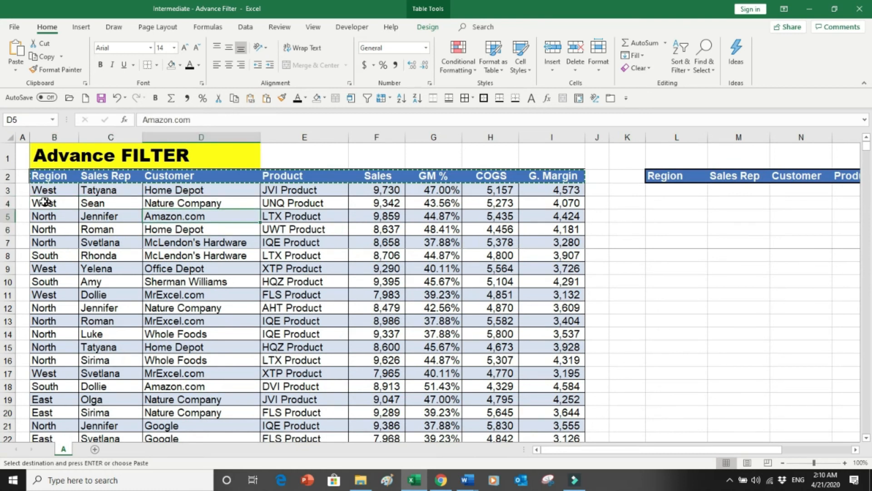
pyautogui.click(172, 191)
pyautogui.press('Escape')
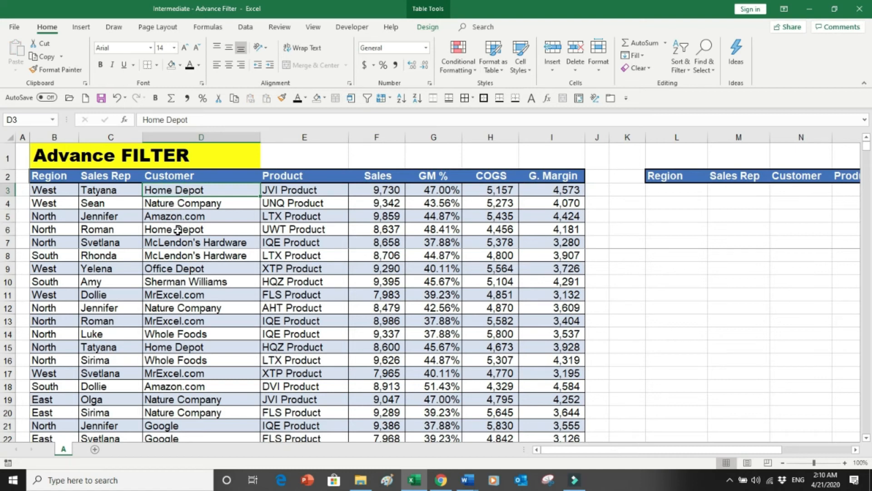
pyautogui.click(177, 217)
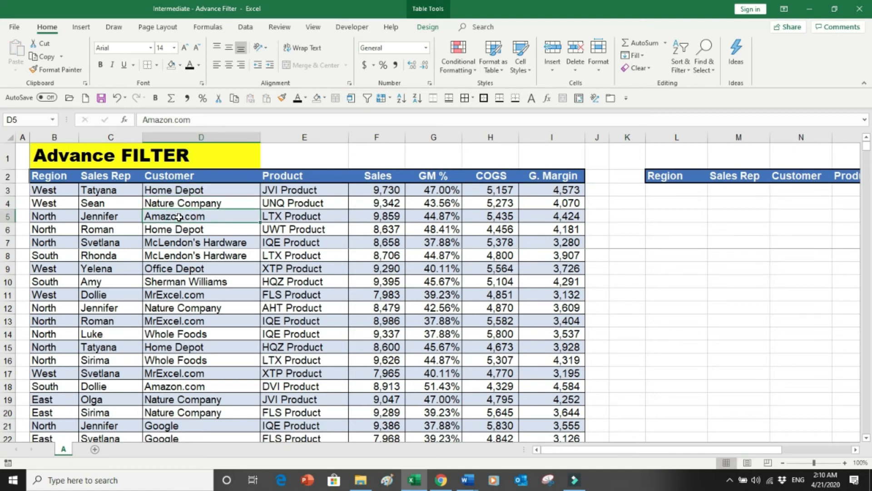
pyautogui.hotkey('ctrl', 'c')
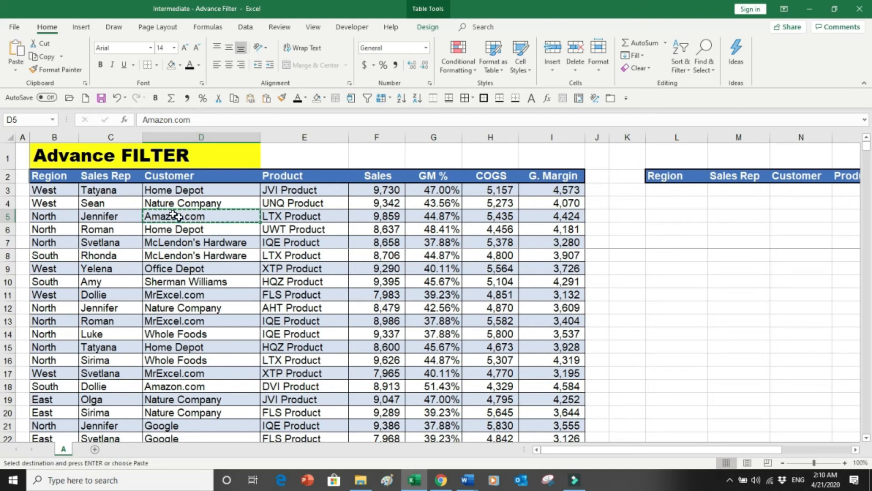
pyautogui.press('Right')
pyautogui.press('Right')
pyautogui.press('Right')
pyautogui.press('Right')
pyautogui.press('Right')
pyautogui.press('Right')
pyautogui.press('Right')
pyautogui.press('Right')
pyautogui.press('Right')
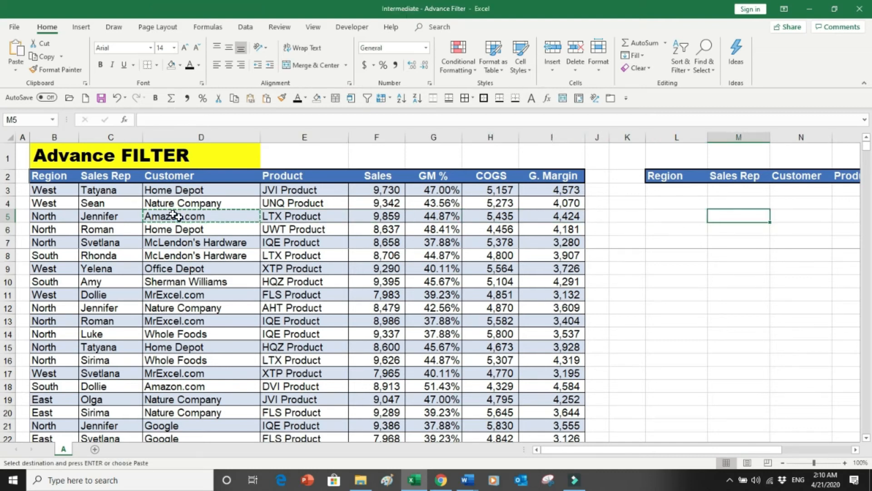
pyautogui.press('Right')
pyautogui.press('Up')
pyautogui.press('Up')
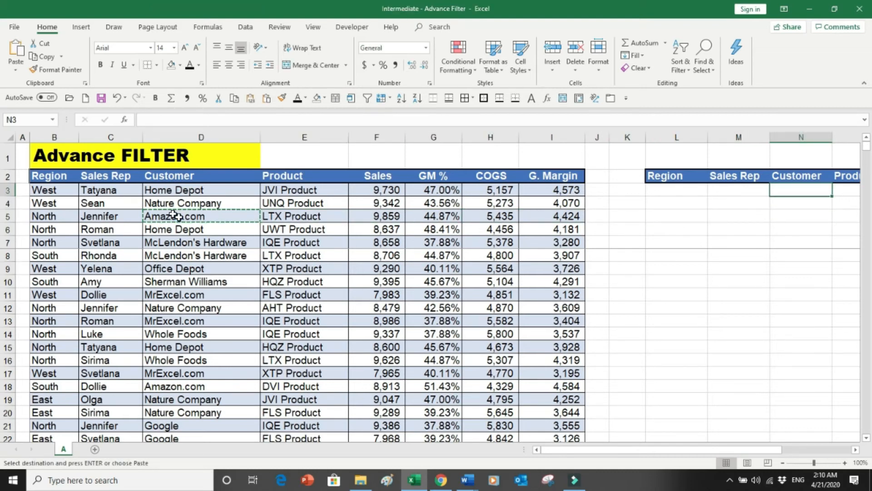
pyautogui.click(250, 99)
# Start an Advanced Filter that copies to another location, with the whole sales table including its headers as the list range.
pyautogui.click(358, 267)
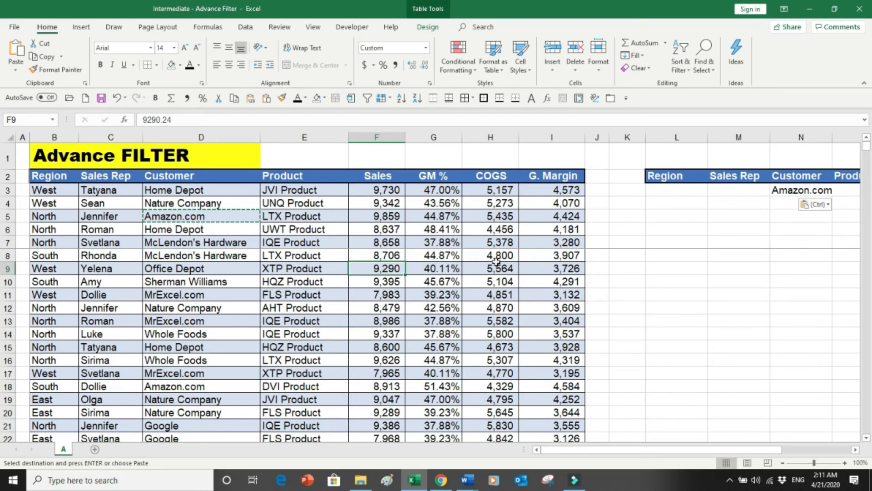
pyautogui.click(243, 29)
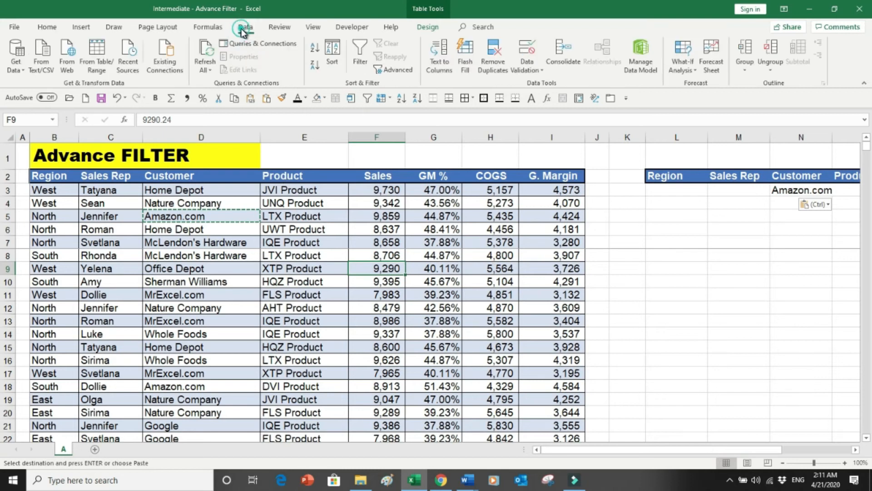
pyautogui.click(391, 69)
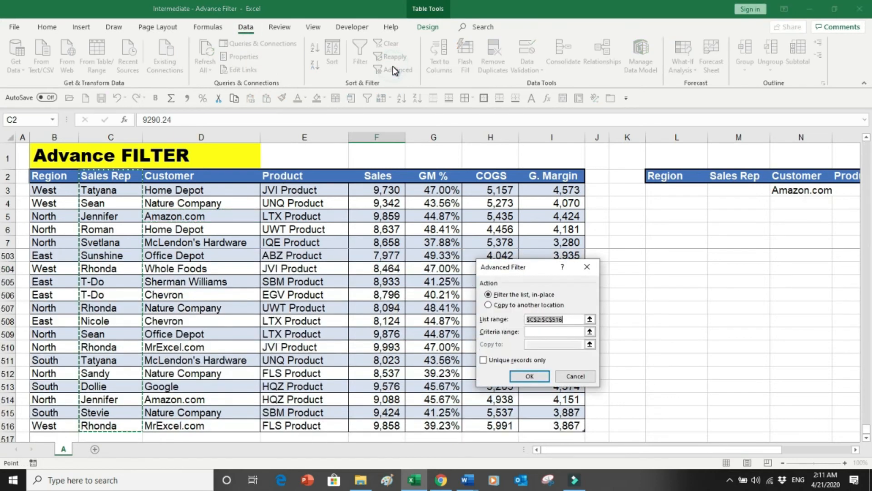
pyautogui.click(488, 305)
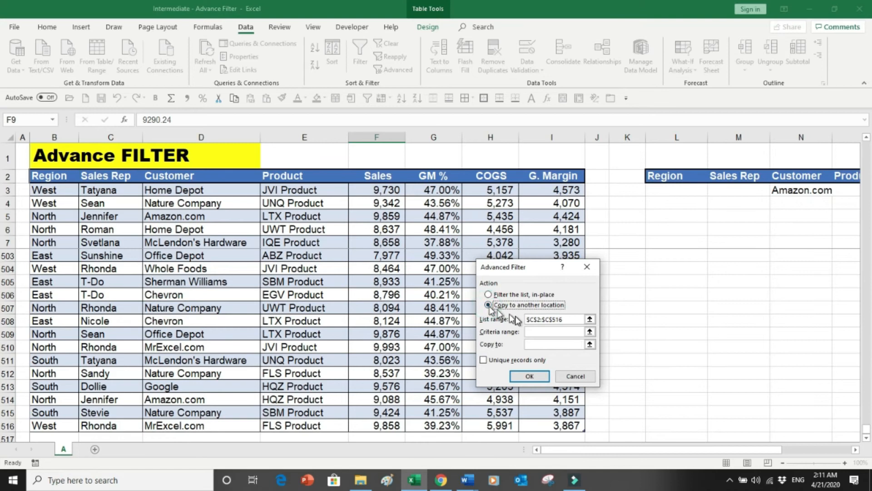
pyautogui.click(563, 320)
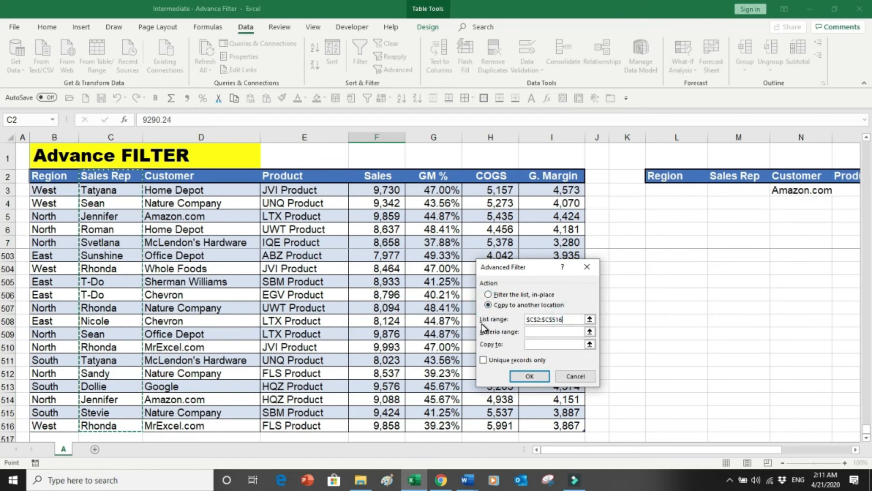
pyautogui.press('BackSpace')
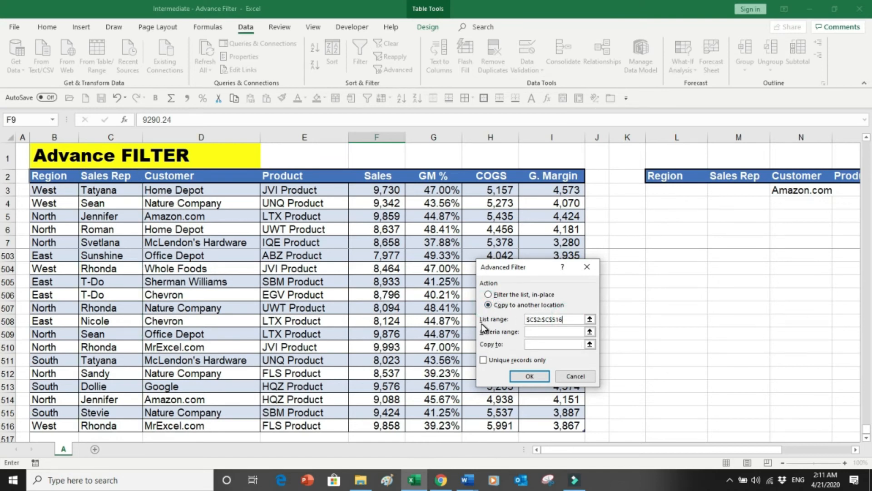
pyautogui.press('BackSpace')
pyautogui.press('BackSpace')
pyautogui.press('BackSpace')
pyautogui.press('BackSpace')
pyautogui.press('BackSpace')
pyautogui.press('BackSpace')
pyautogui.press('BackSpace')
pyautogui.press('BackSpace')
pyautogui.press('BackSpace')
pyautogui.click(63, 177)
pyautogui.hotkey('ctrl', 'shift', 'Down')
pyautogui.hotkey('shift', 'Right')
pyautogui.hotkey('shift', 'Right')
pyautogui.hotkey('shift', 'Right')
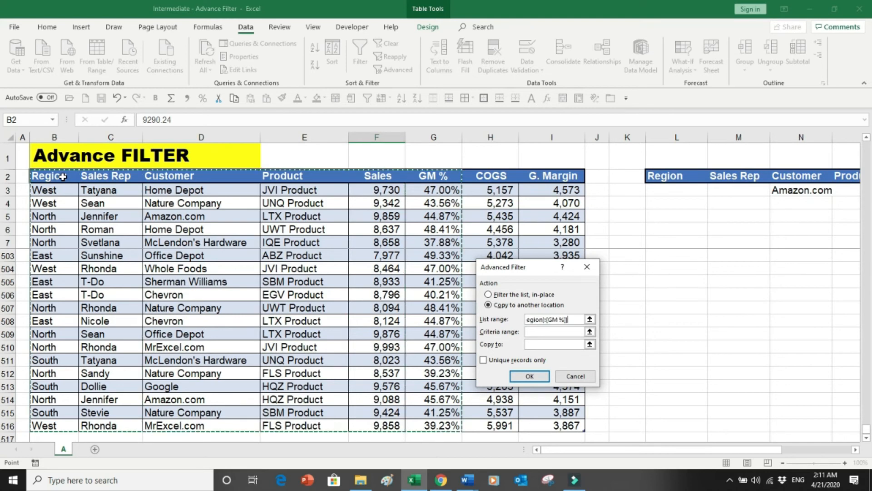
pyautogui.hotkey('shift', 'Right')
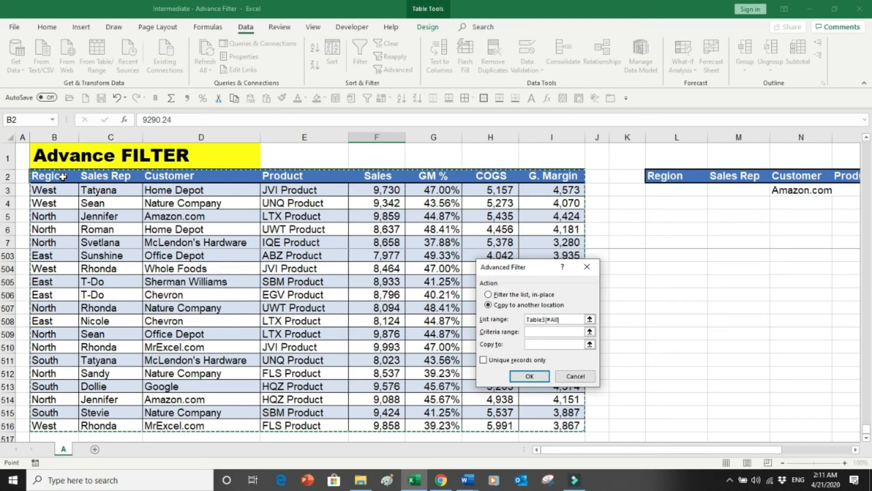
# Set the criteria range to L2:S3 and the copy destination to L6, and run the Advanced Filter.
pyautogui.click(556, 333)
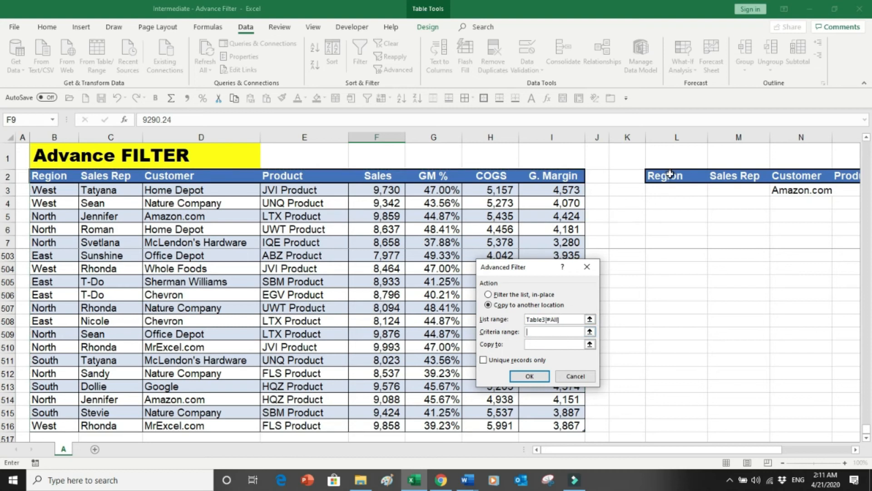
pyautogui.moveTo(670, 174); pyautogui.dragTo(819, 192)
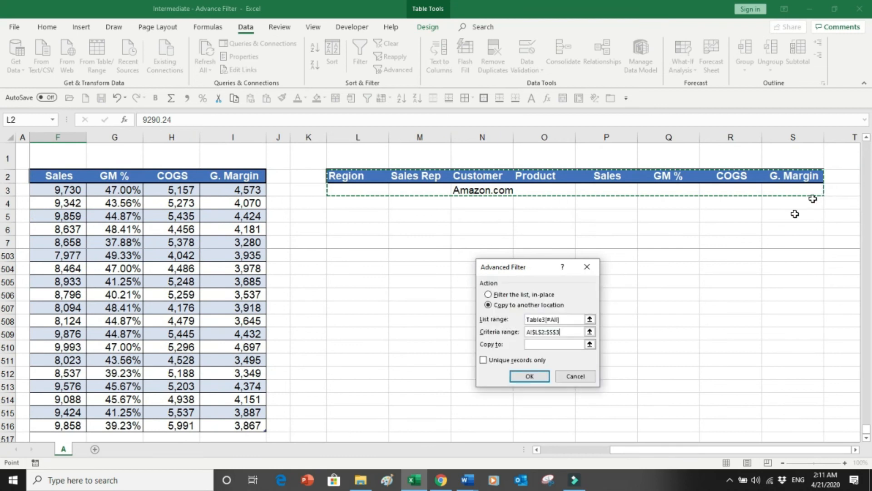
pyautogui.click(540, 344)
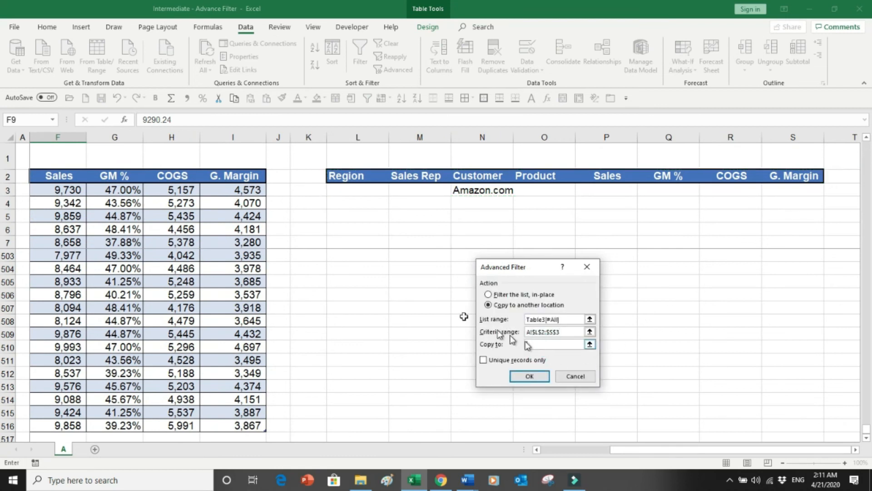
pyautogui.click(363, 231)
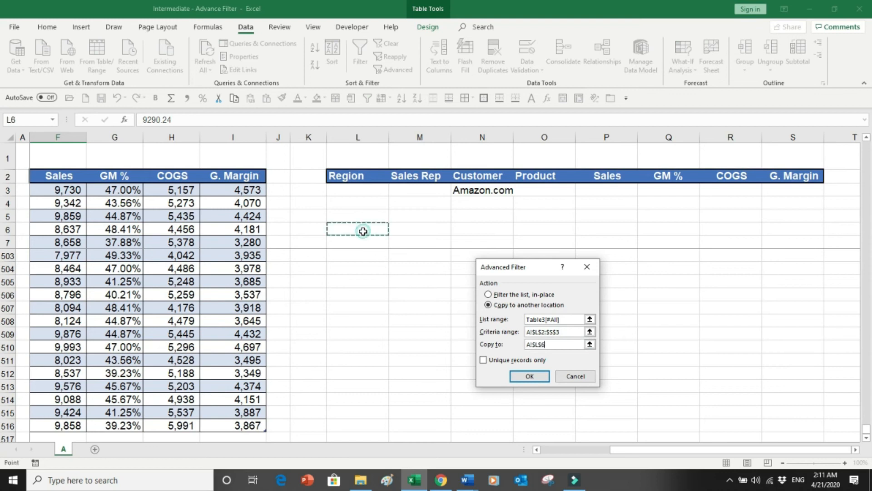
pyautogui.click(521, 381)
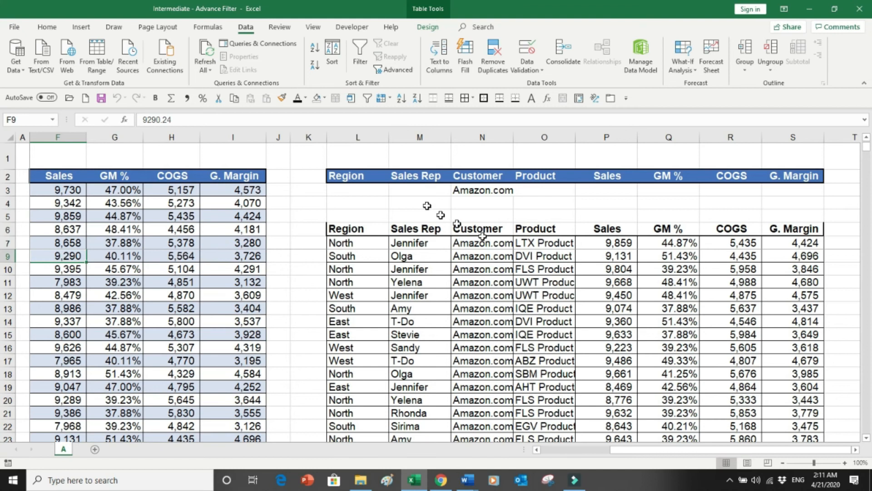
# Autofit columns L to S to the extracted records and widen the Customer column N slightly.
pyautogui.moveTo(359, 137); pyautogui.dragTo(786, 134)
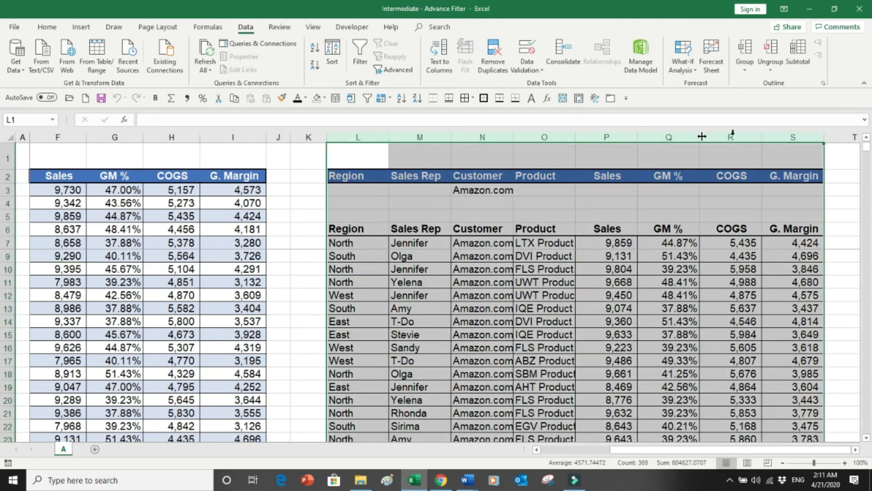
pyautogui.doubleClick(389, 137)
pyautogui.click(473, 257)
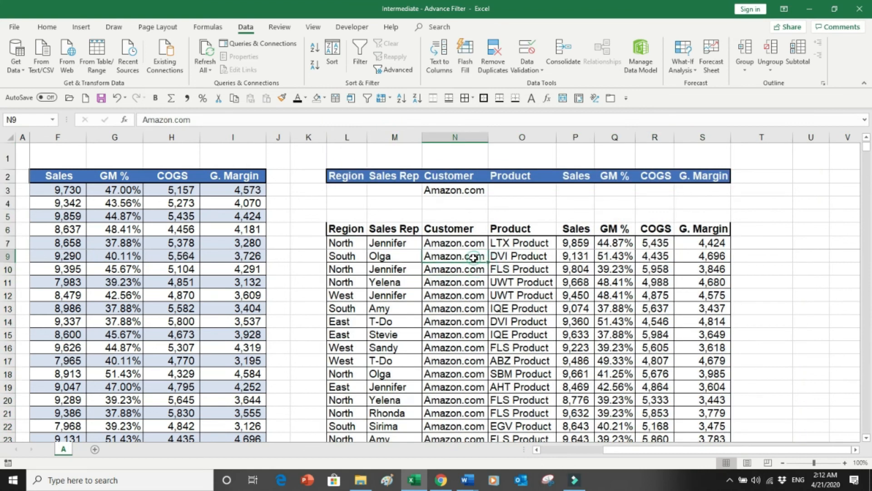
pyautogui.moveTo(489, 136); pyautogui.dragTo(498, 137)
# Examine the extracted Amazon.com records down the list, and return to the Sales Rep entries of the source table.
pyautogui.press('Down')
pyautogui.press('Down')
pyautogui.press('Down')
pyautogui.press('Down')
pyautogui.press('Down')
pyautogui.press('Down')
pyautogui.press('Down')
pyautogui.press('Down')
pyautogui.press('Down')
pyautogui.press('Down')
pyautogui.press('Down')
pyautogui.press('Down')
pyautogui.press('Down')
pyautogui.press('Down')
pyautogui.press('Down')
pyautogui.press('Down')
pyautogui.press('Down')
pyautogui.press('Down')
pyautogui.press('Down')
pyautogui.press('Down')
pyautogui.press('Down')
pyautogui.press('Down')
pyautogui.press('Down')
pyautogui.press('Down')
pyautogui.press('Down')
pyautogui.press('Down')
pyautogui.press('Down')
pyautogui.press('Down')
pyautogui.press('Down')
pyautogui.press('Down')
pyautogui.press('Down')
pyautogui.press('Down')
pyautogui.press('Down')
pyautogui.press('Down')
pyautogui.press('Down')
pyautogui.press('Down')
pyautogui.press('Down')
pyautogui.press('Down')
pyautogui.press('Down')
pyautogui.press('Up')
pyautogui.press('Up')
pyautogui.press('Up')
pyautogui.press('Up')
pyautogui.press('Up')
pyautogui.press('Up')
pyautogui.press('Up')
pyautogui.hotkey('ctrl', 'Home')
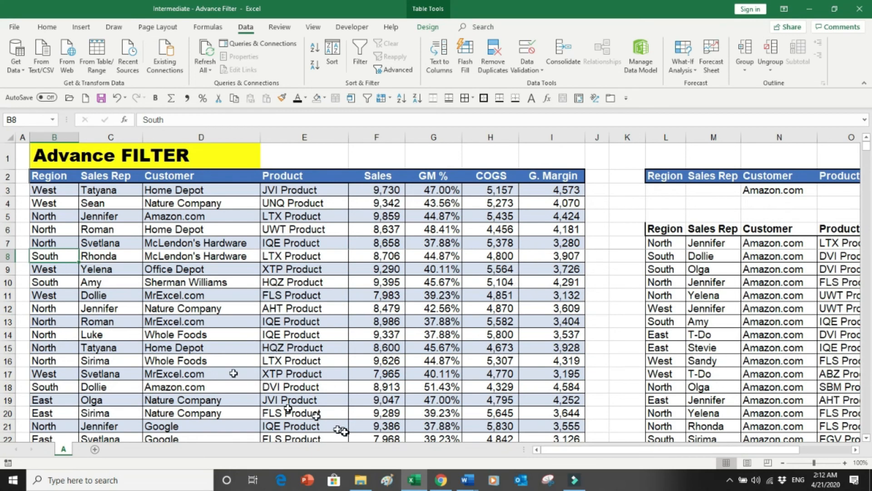
pyautogui.moveTo(110, 237); pyautogui.dragTo(101, 309)
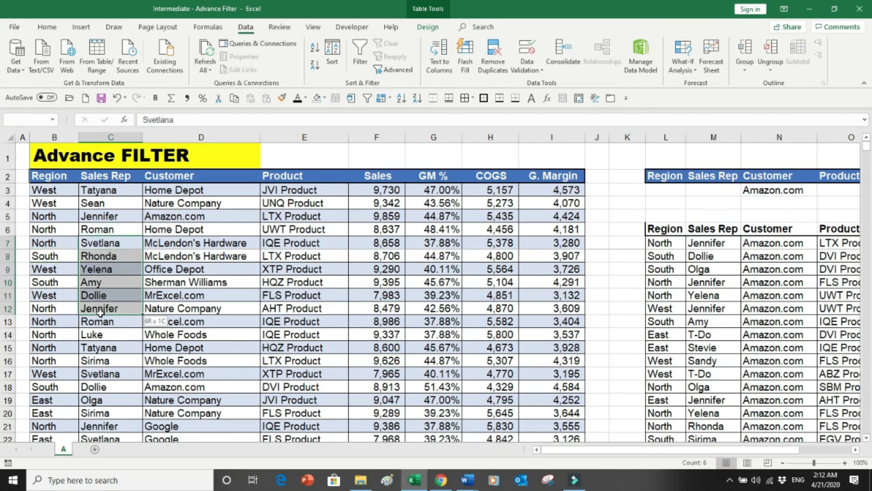